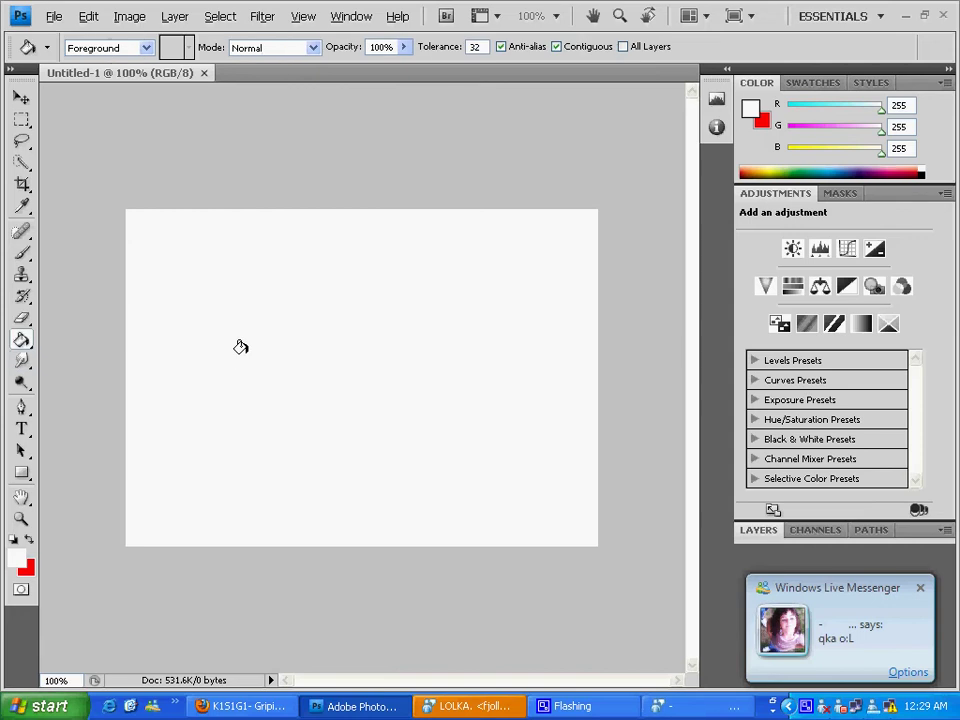
Step: Set the foreground colour to black (000000) and fill the whole canvas with it
{"action": "left_click", "coordinate": [16, 558]}
{"action": "left_click", "coordinate": [448, 402]}
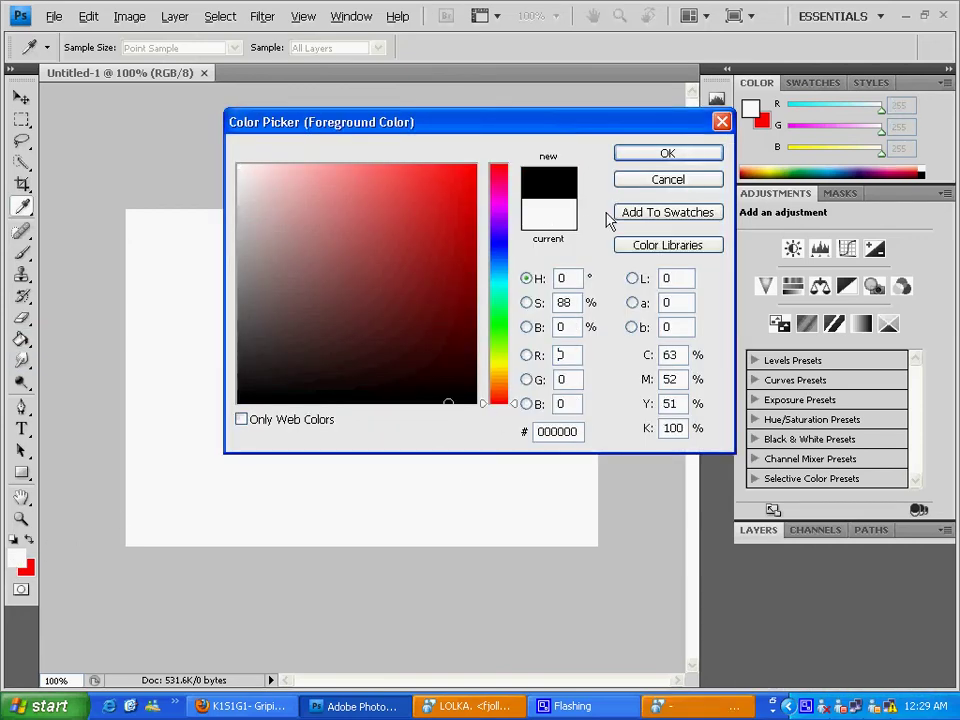
{"action": "left_click", "coordinate": [650, 160]}
{"action": "left_click", "coordinate": [311, 370]}
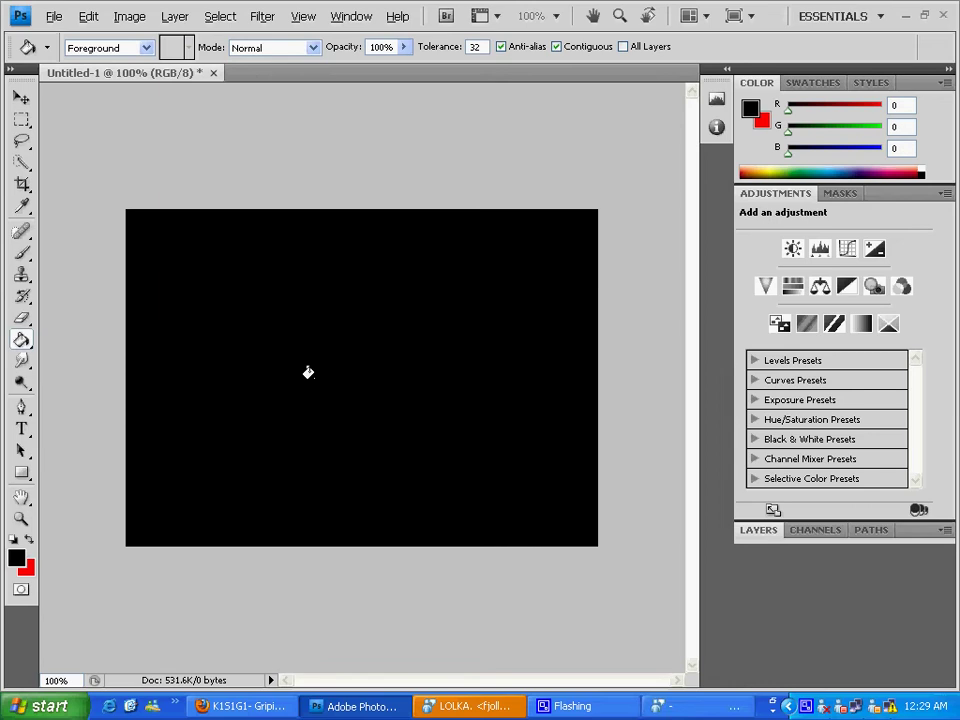
Step: Show the layer list and start a white text line left of the canvas centre in the Writers condensed font
{"action": "key", "text": "t"}
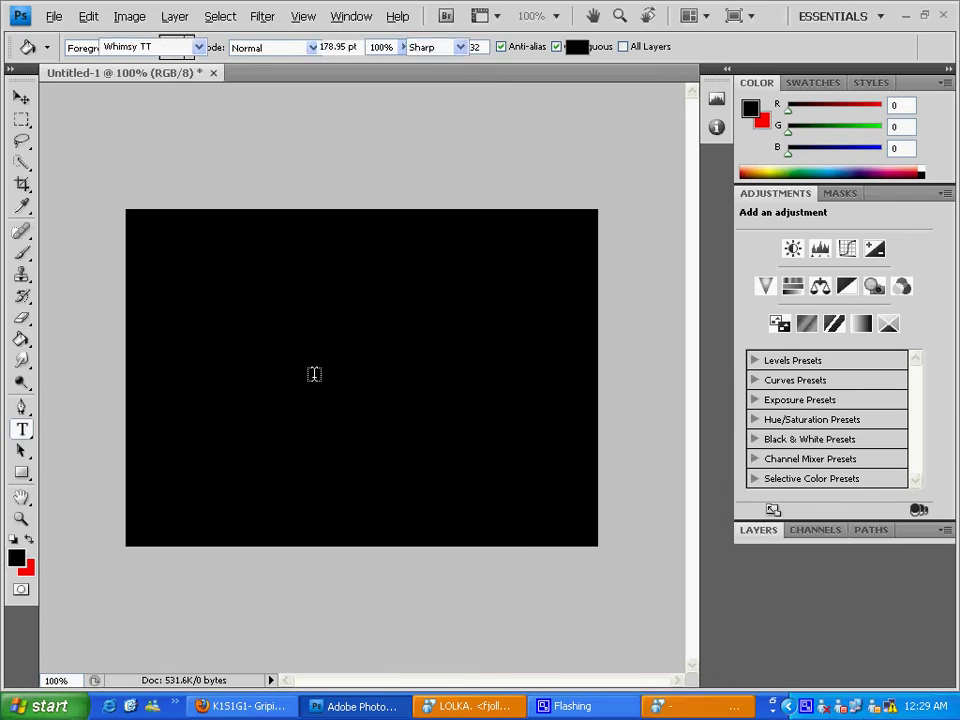
{"action": "left_click", "coordinate": [805, 536]}
{"action": "left_click", "coordinate": [760, 538]}
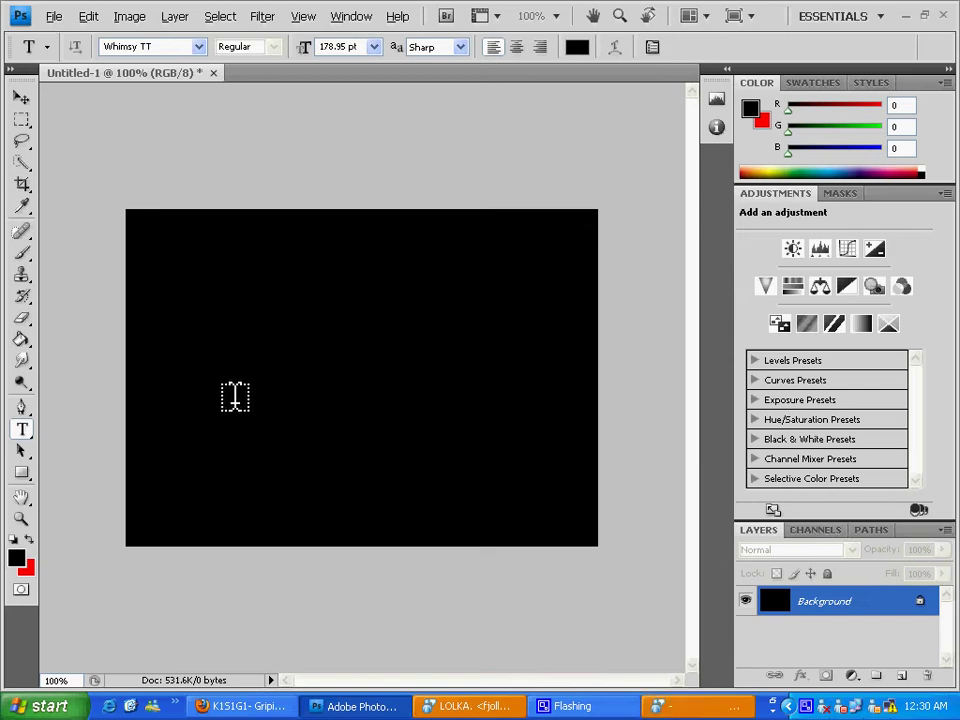
{"action": "left_click", "coordinate": [229, 394]}
{"action": "left_click", "coordinate": [200, 47]}
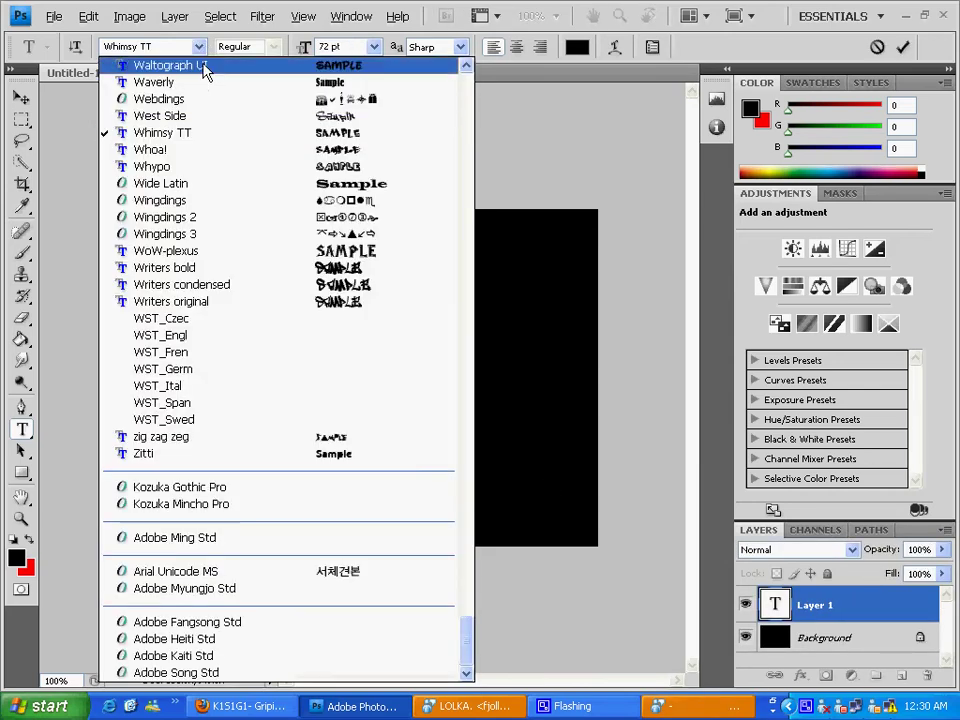
{"action": "left_click", "coordinate": [260, 290]}
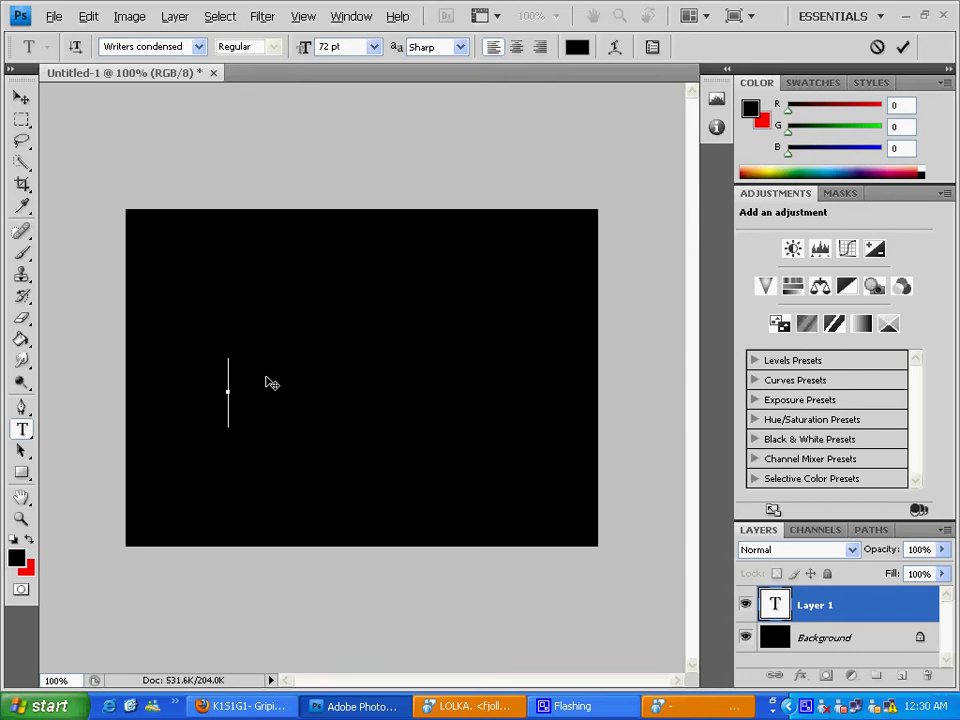
{"action": "left_click", "coordinate": [577, 47]}
{"action": "left_click", "coordinate": [238, 160]}
{"action": "left_click", "coordinate": [697, 155]}
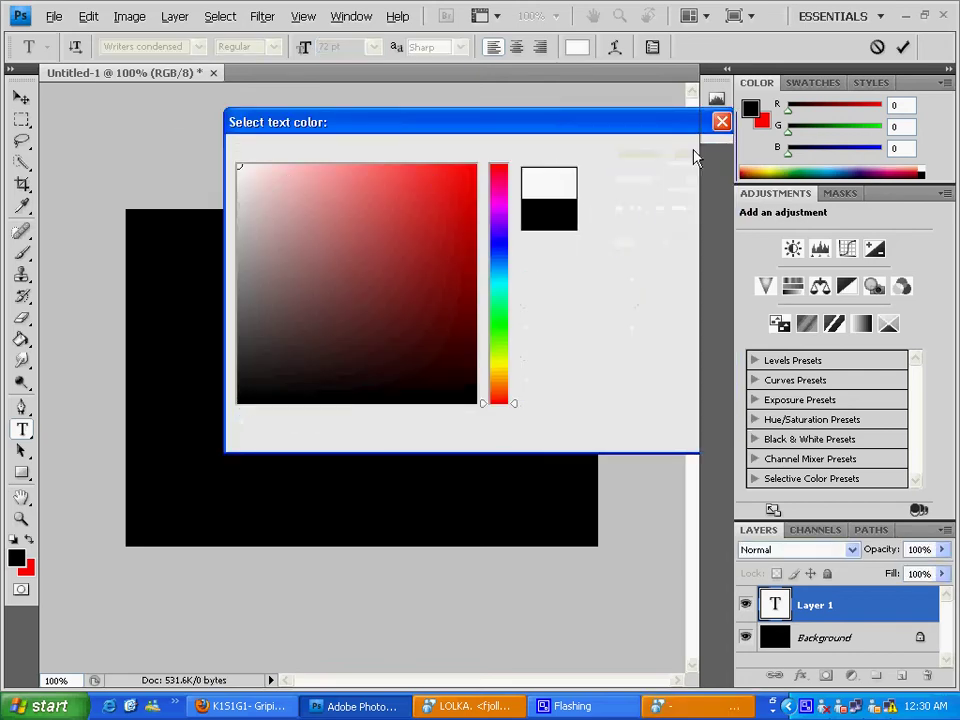
{"action": "type", "text": "EDD"}
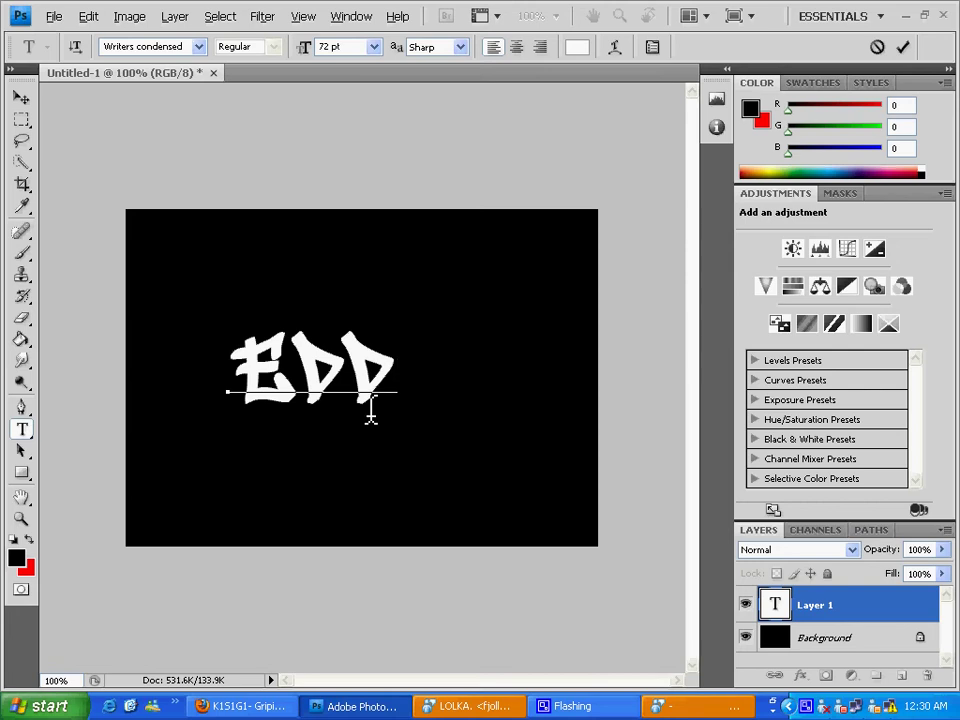
{"action": "key", "text": "BackSpace"}
{"action": "key", "text": "BackSpace"}
{"action": "key", "text": "BackSpace"}
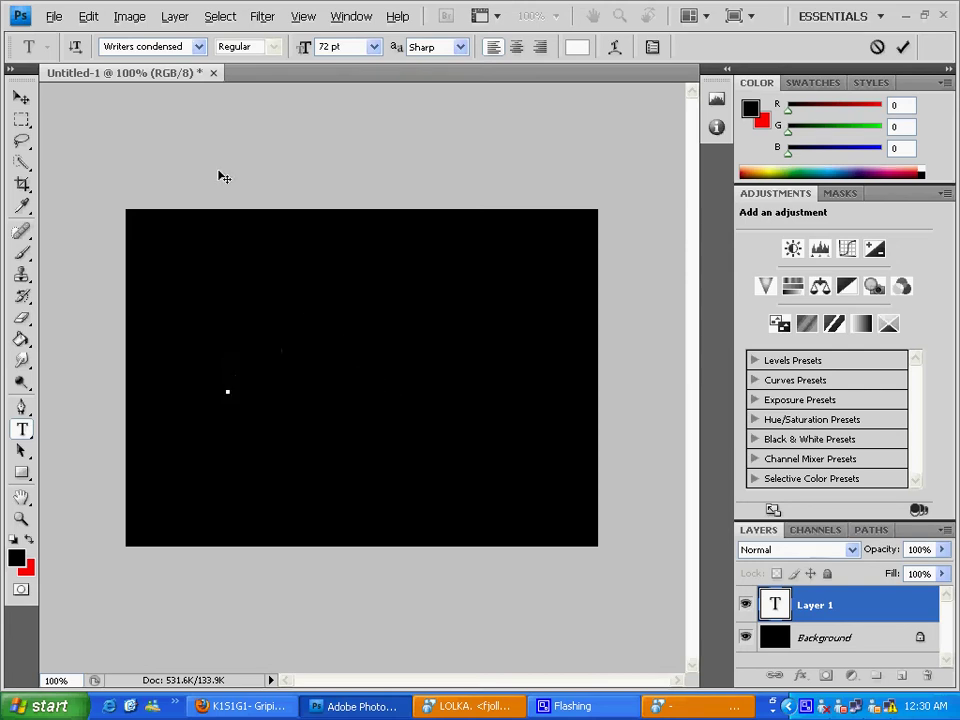
Step: Change the text font to Reticulum 3 and enter the four-letter name in capital-style lettering
{"action": "left_click", "coordinate": [199, 47]}
{"action": "scroll", "coordinate": [242, 225], "scroll_direction": "up", "scroll_amount": 4}
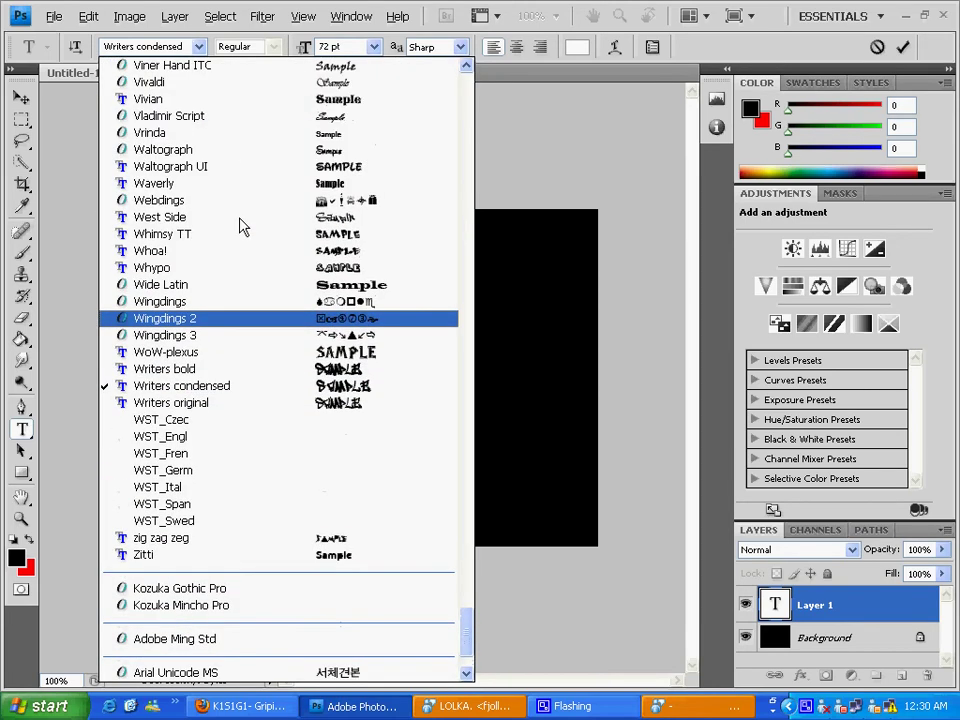
{"action": "scroll", "coordinate": [250, 225], "scroll_direction": "up", "scroll_amount": 6}
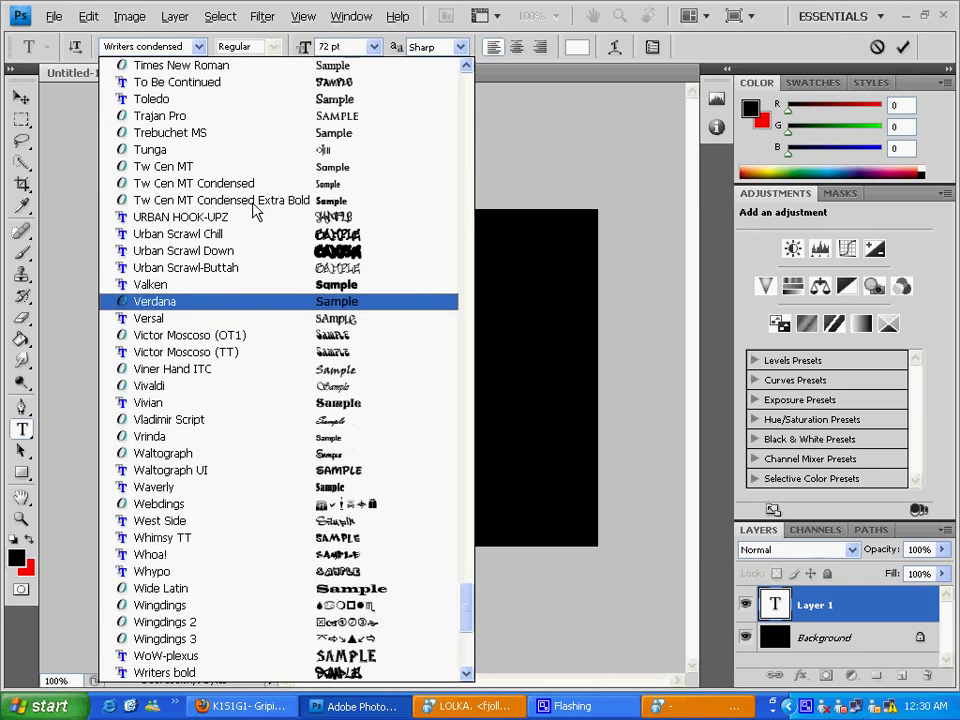
{"action": "scroll", "coordinate": [254, 218], "scroll_direction": "up", "scroll_amount": 13}
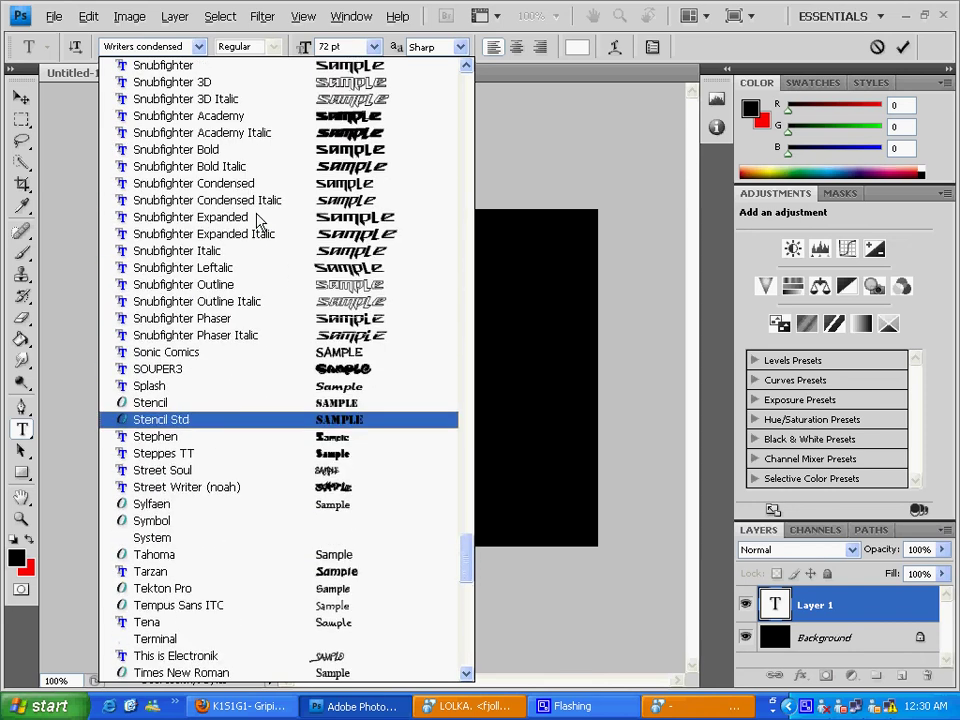
{"action": "scroll", "coordinate": [266, 226], "scroll_direction": "up", "scroll_amount": 10}
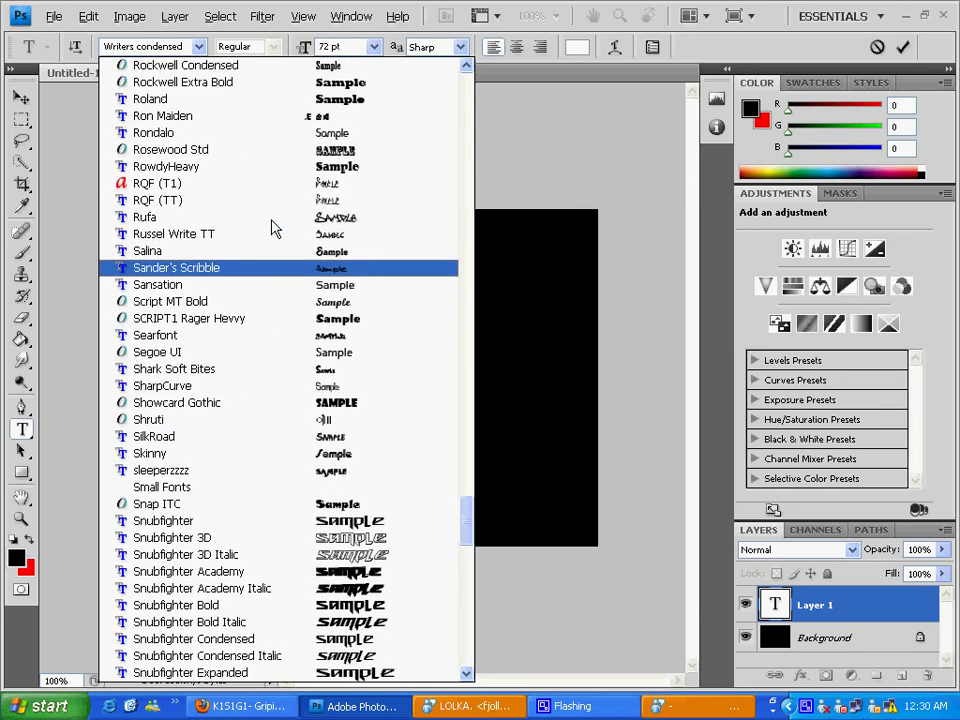
{"action": "left_click", "coordinate": [318, 240]}
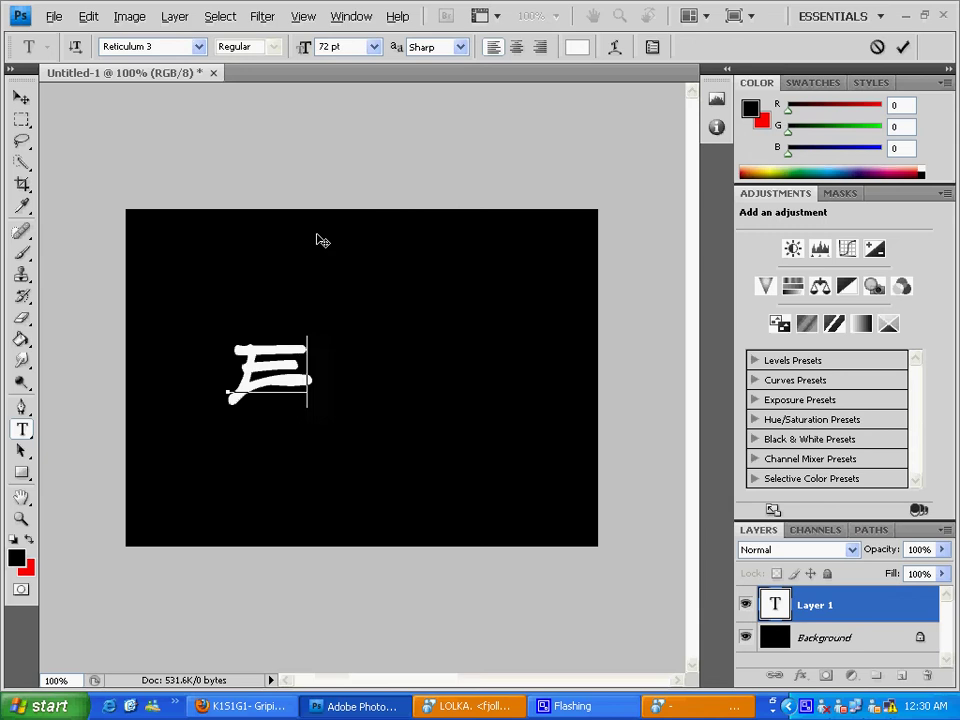
{"action": "type", "text": "DD"}
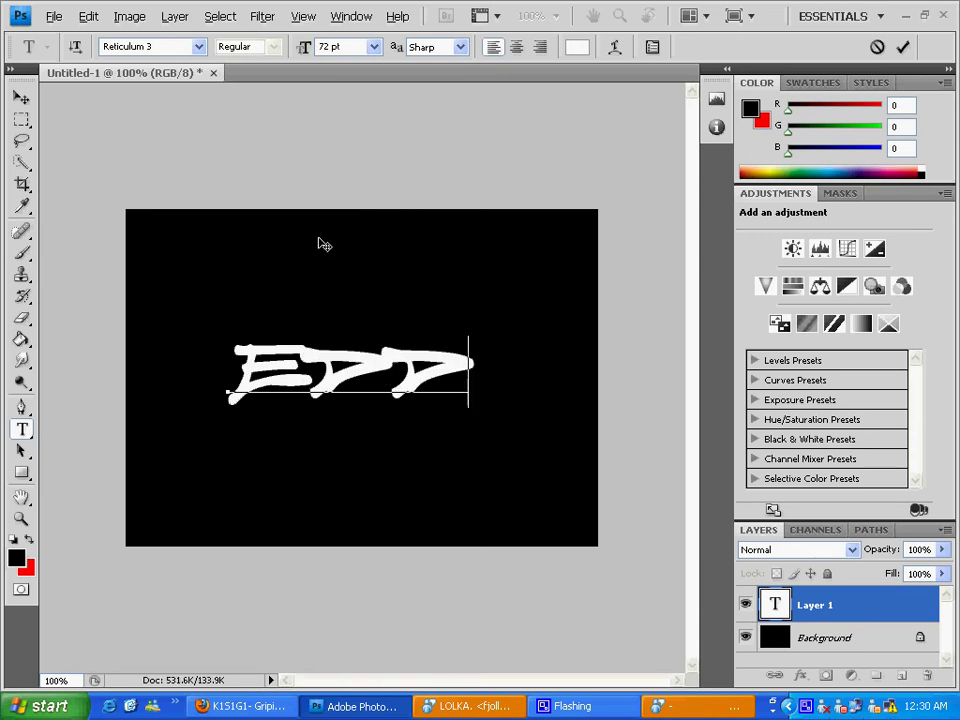
{"action": "type", "text": "Y"}
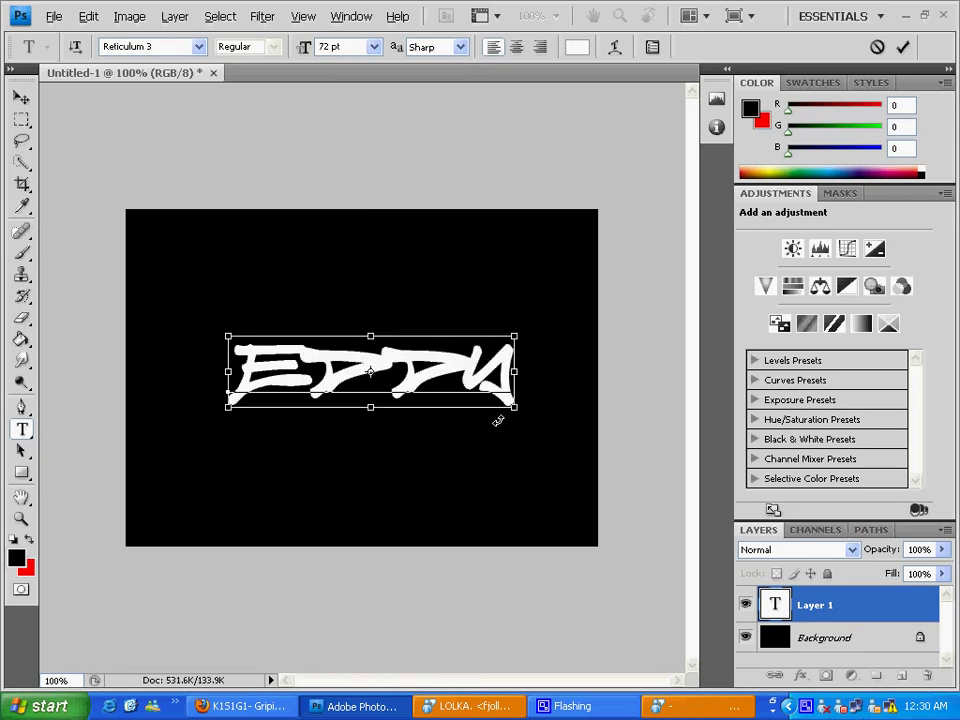
Step: Enlarge the name text to about 214 pt, widen it slightly, commit it and centre it on the black canvas
{"action": "left_click_drag", "start_coordinate": [518, 410], "coordinate": [537, 478]}
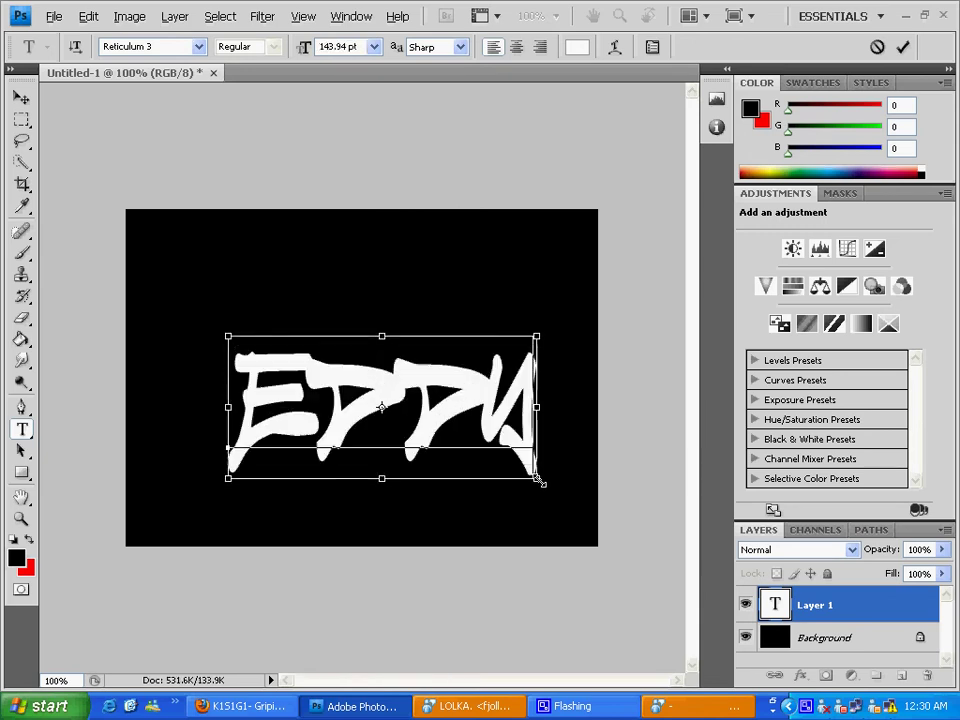
{"action": "left_click_drag", "start_coordinate": [224, 330], "coordinate": [181, 262]}
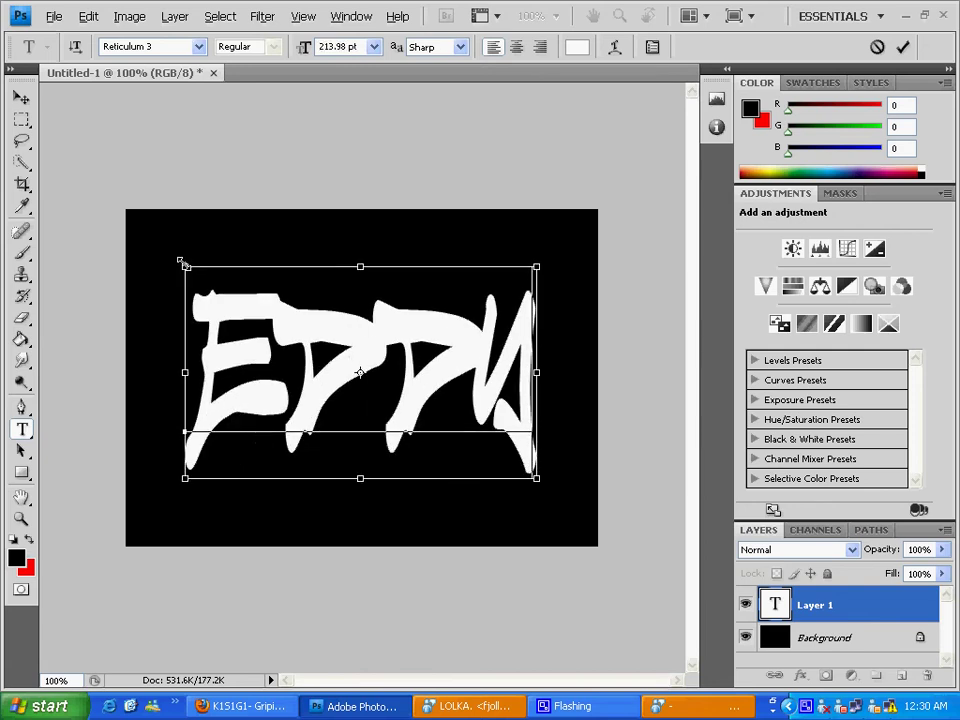
{"action": "left_click_drag", "start_coordinate": [540, 380], "coordinate": [553, 372]}
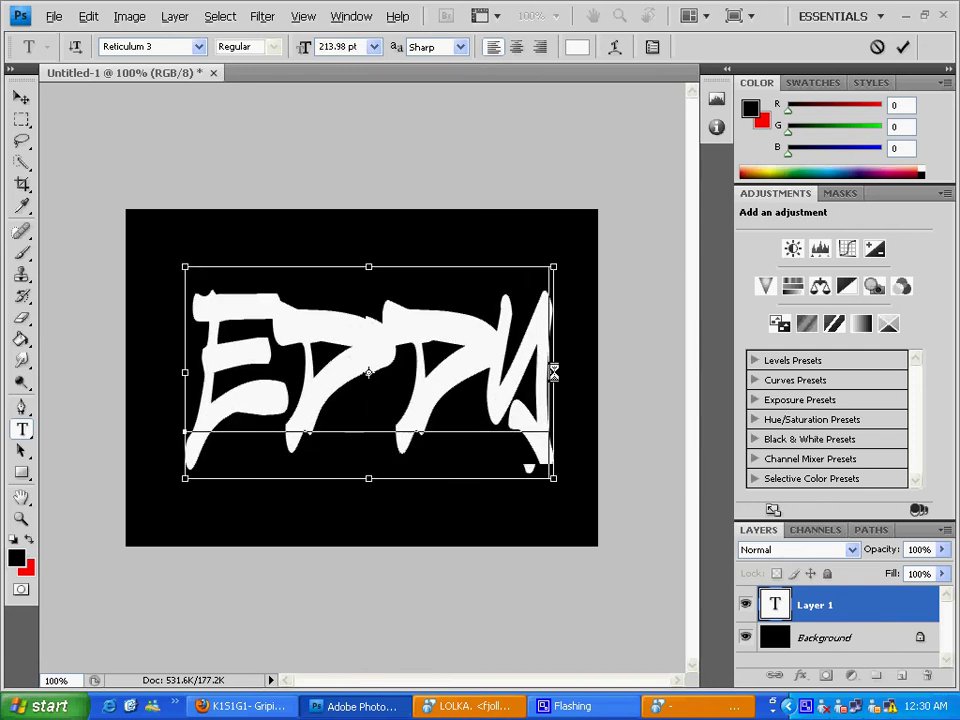
{"action": "left_click", "coordinate": [21, 97]}
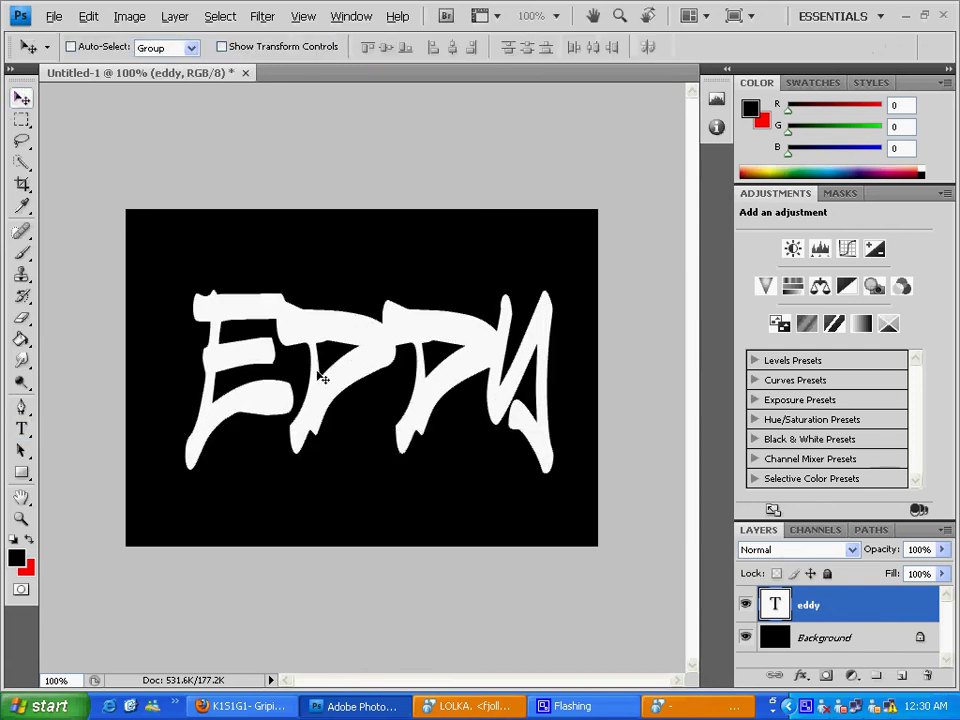
{"action": "mouse_move", "coordinate": [345, 380]}
{"action": "left_mouse_down"}
{"action": "mouse_move", "coordinate": [327, 378]}
{"action": "mouse_move", "coordinate": [348, 388]}
{"action": "left_mouse_up"}
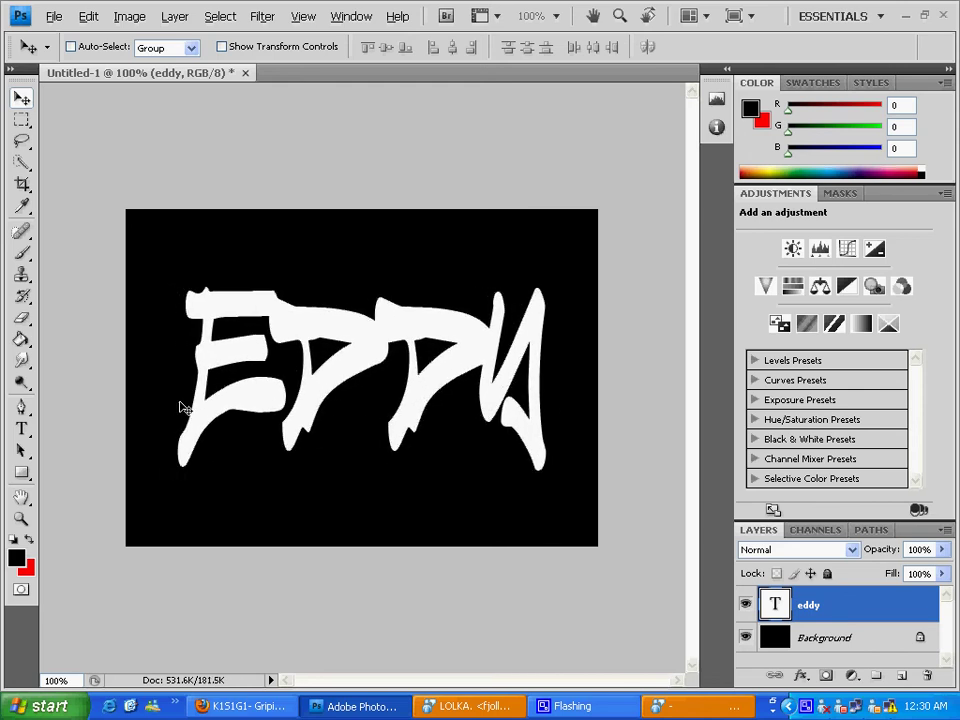
Step: Rasterize the name's text layer so the Smudge tool can work on it
{"action": "left_click", "coordinate": [22, 362]}
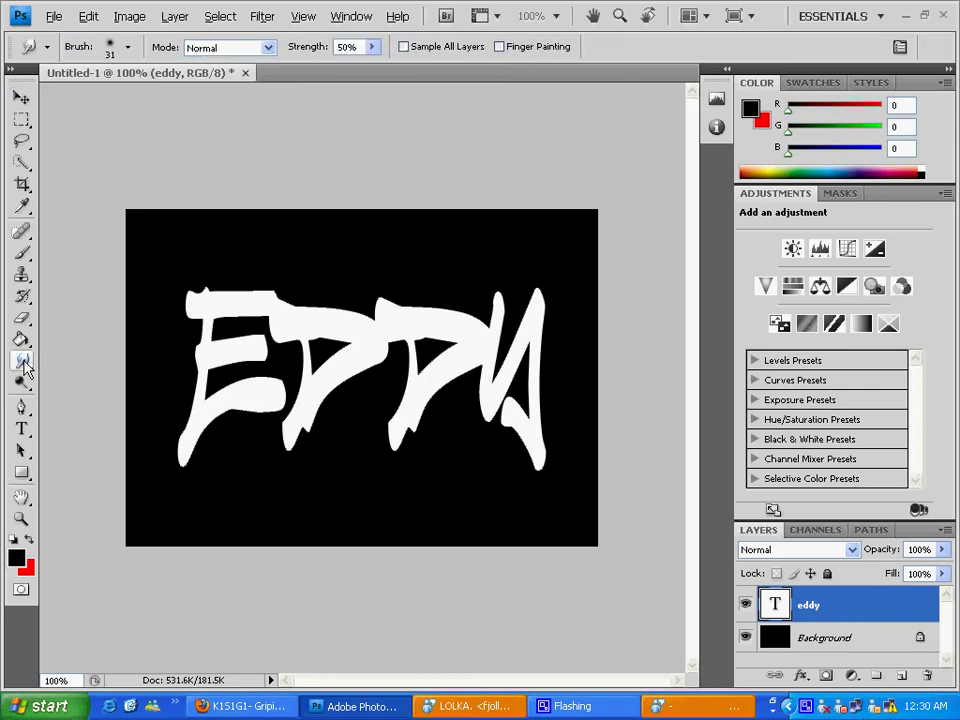
{"action": "left_click", "coordinate": [221, 380]}
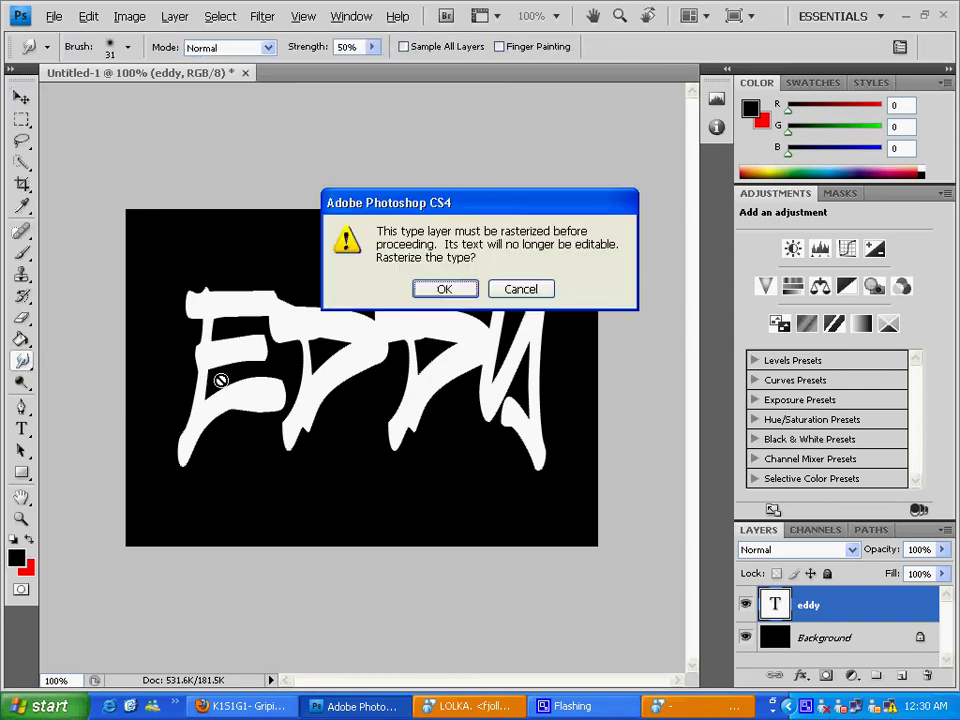
{"action": "left_click", "coordinate": [445, 290]}
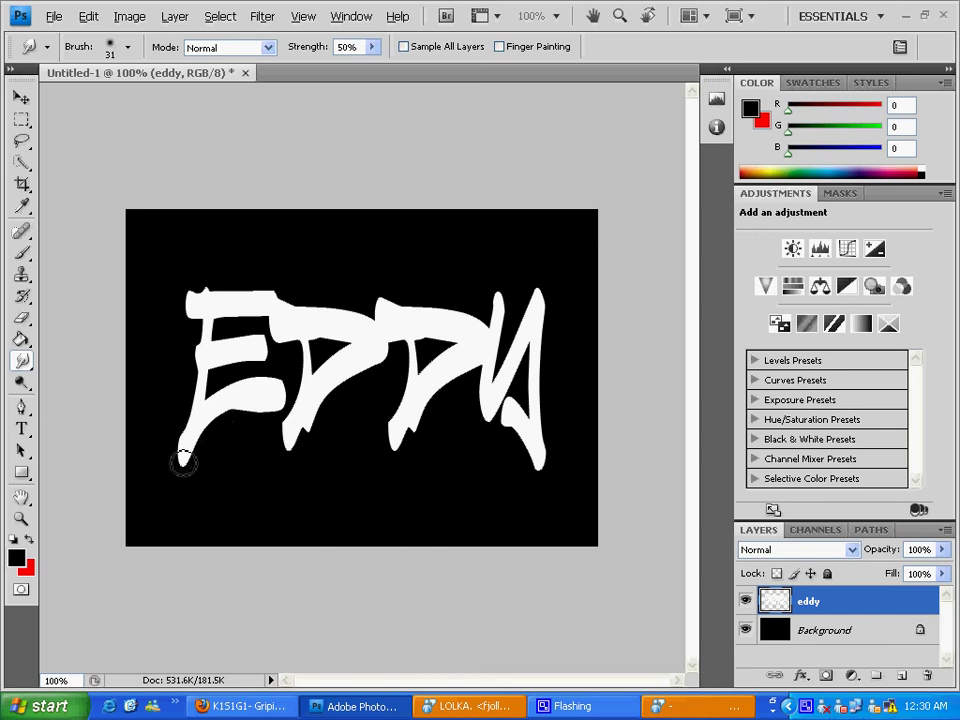
Step: Smudge tapered spikes outward from the first letter's lower tail and upper-left corners at 50% strength with a 31 px brush
{"action": "mouse_move", "coordinate": [183, 462]}
{"action": "left_mouse_down"}
{"action": "mouse_move", "coordinate": [149, 495]}
{"action": "mouse_move", "coordinate": [175, 447]}
{"action": "mouse_move", "coordinate": [177, 458]}
{"action": "mouse_move", "coordinate": [136, 495]}
{"action": "mouse_move", "coordinate": [190, 464]}
{"action": "mouse_move", "coordinate": [139, 496]}
{"action": "mouse_move", "coordinate": [172, 469]}
{"action": "mouse_move", "coordinate": [157, 506]}
{"action": "mouse_move", "coordinate": [163, 492]}
{"action": "mouse_move", "coordinate": [111, 519]}
{"action": "left_mouse_up"}
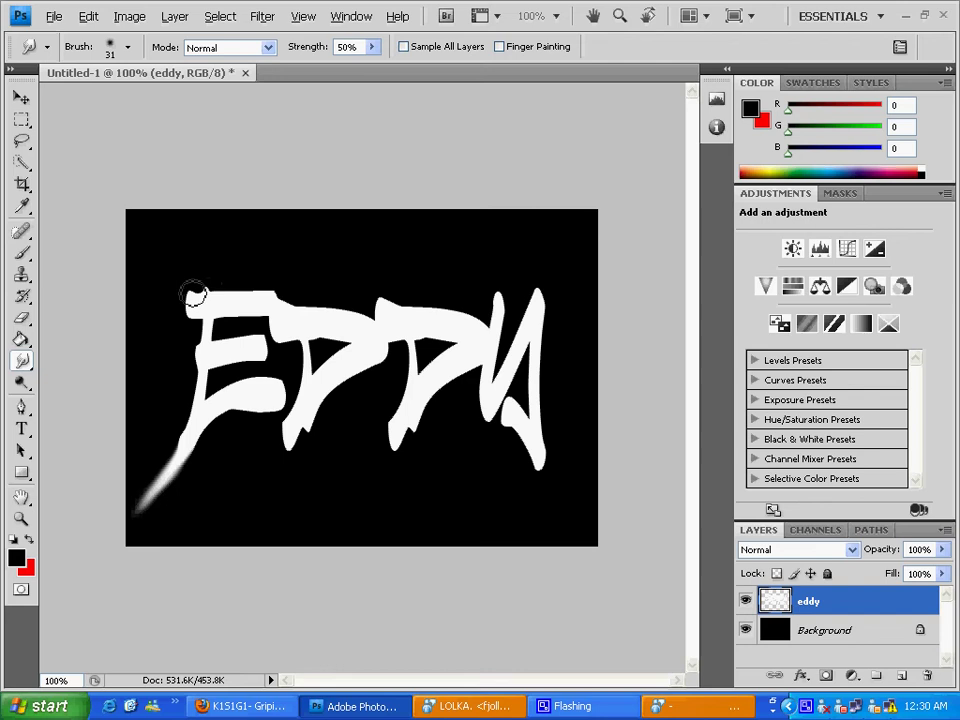
{"action": "left_click_drag", "start_coordinate": [194, 296], "coordinate": [154, 240]}
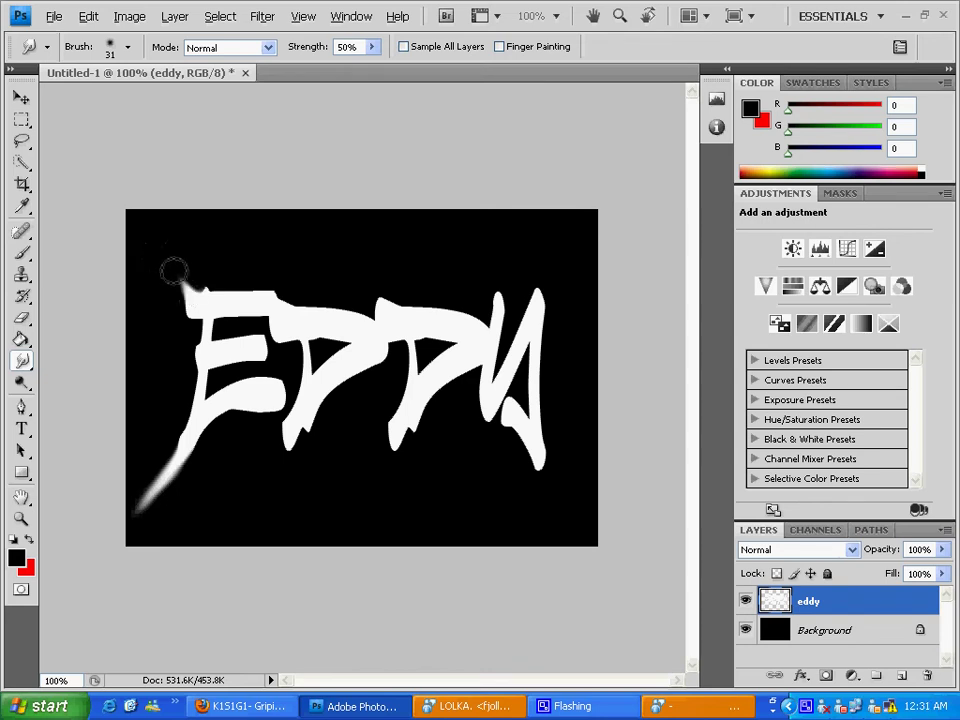
{"action": "left_click_drag", "start_coordinate": [190, 291], "coordinate": [109, 251]}
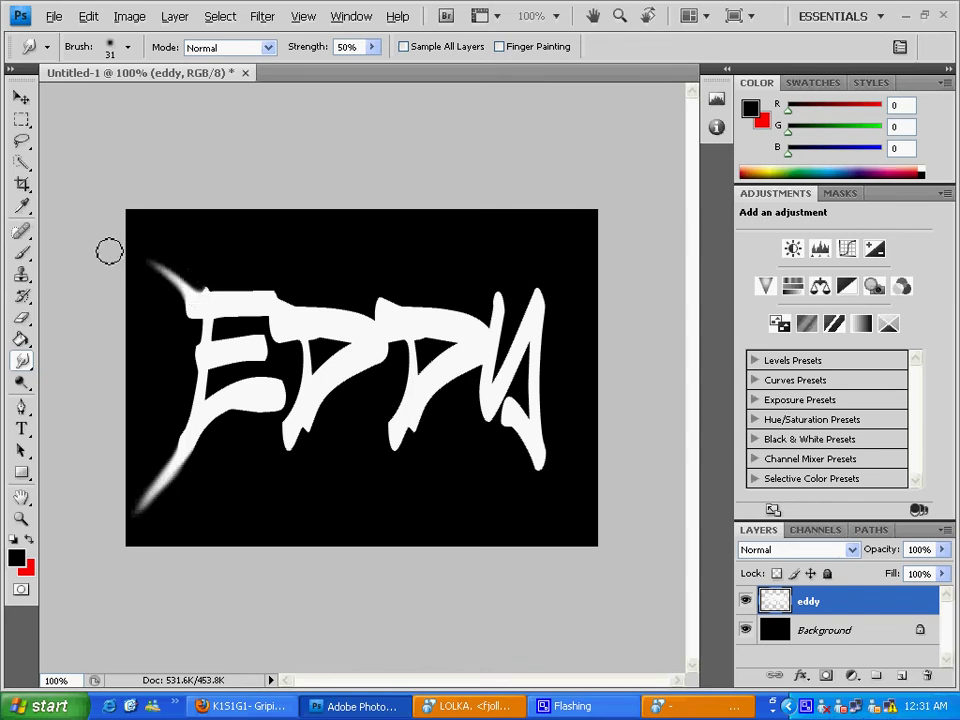
{"action": "mouse_move", "coordinate": [184, 275]}
{"action": "left_mouse_down"}
{"action": "mouse_move", "coordinate": [119, 241]}
{"action": "mouse_move", "coordinate": [141, 281]}
{"action": "left_mouse_up"}
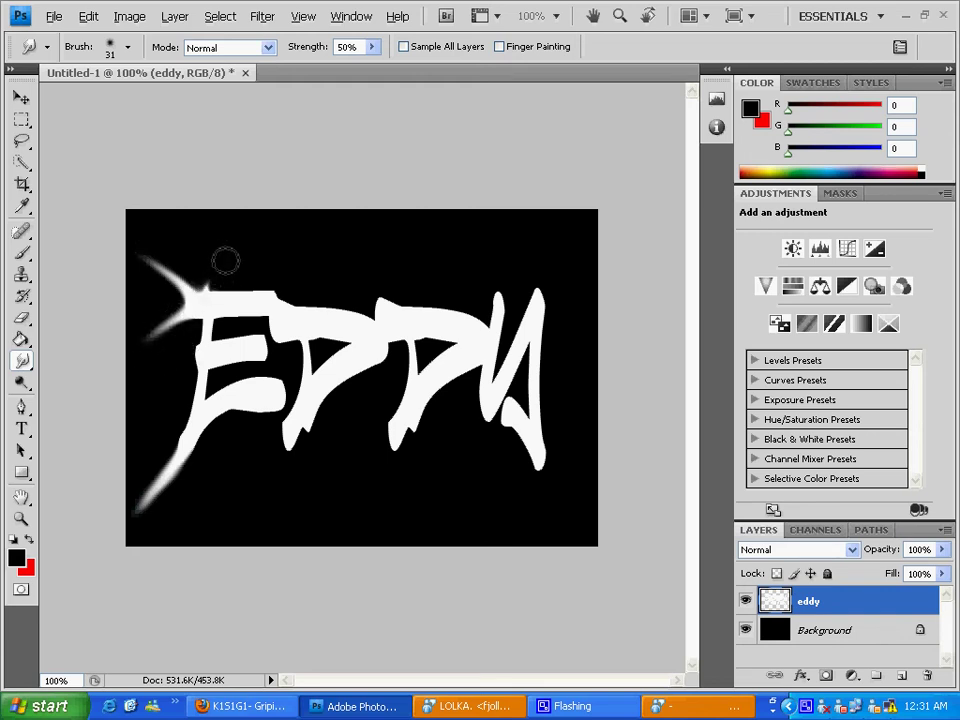
{"action": "left_click_drag", "start_coordinate": [209, 284], "coordinate": [242, 250]}
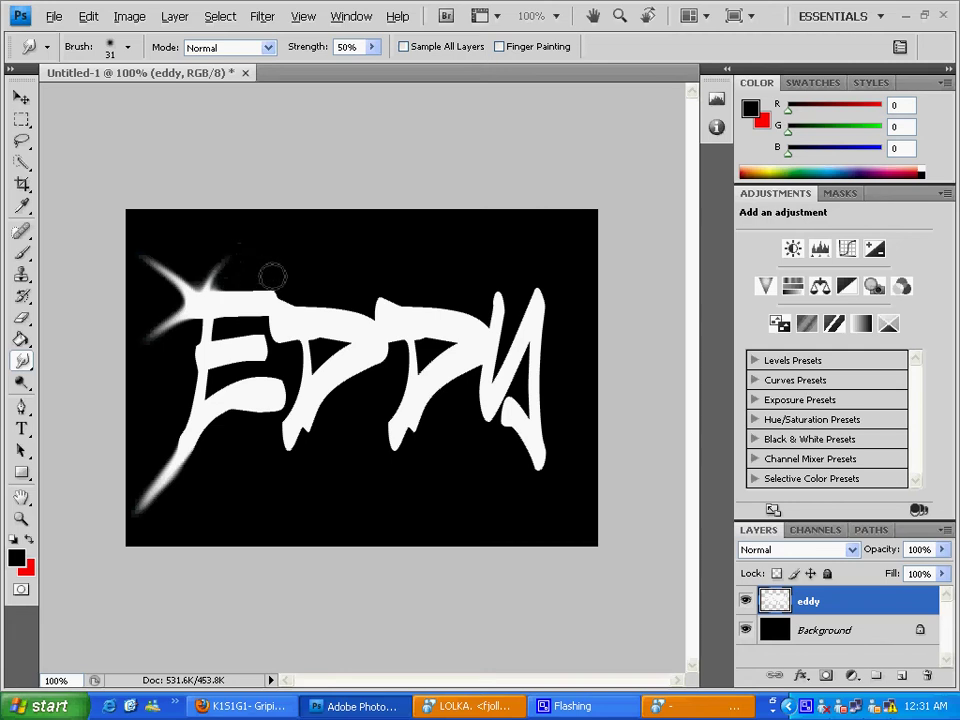
Step: Smudge tapered spikes from the third letter's upper-left corner and from the lower tips of the second and third letters
{"action": "mouse_move", "coordinate": [387, 308]}
{"action": "left_mouse_down"}
{"action": "mouse_move", "coordinate": [394, 259]}
{"action": "mouse_move", "coordinate": [387, 305]}
{"action": "mouse_move", "coordinate": [383, 277]}
{"action": "mouse_move", "coordinate": [391, 262]}
{"action": "mouse_move", "coordinate": [387, 286]}
{"action": "mouse_move", "coordinate": [404, 234]}
{"action": "mouse_move", "coordinate": [388, 267]}
{"action": "mouse_move", "coordinate": [406, 240]}
{"action": "left_mouse_up"}
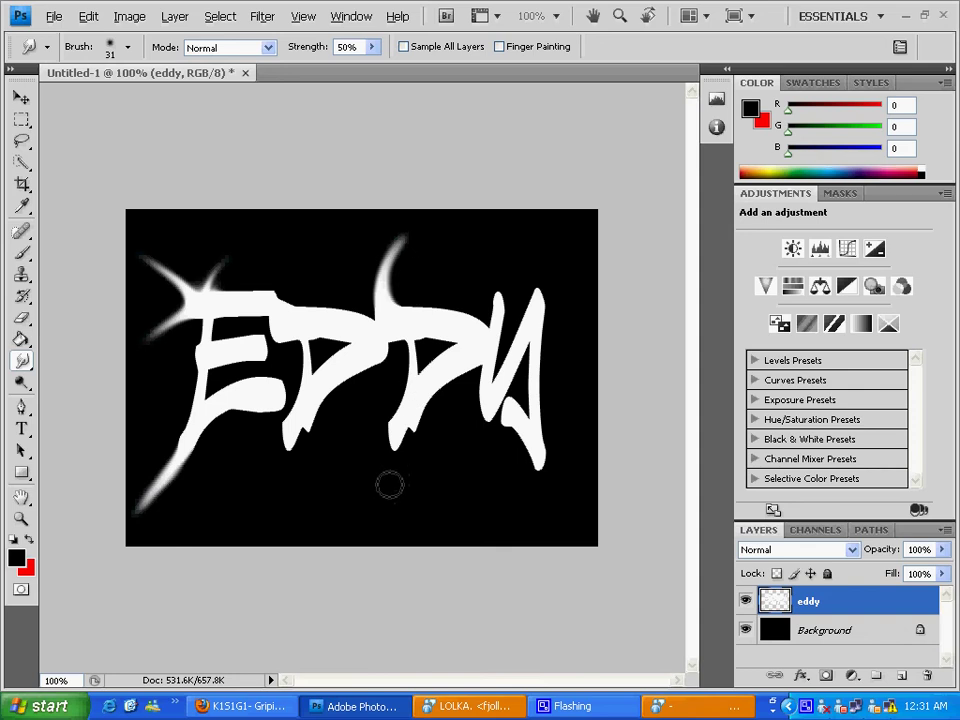
{"action": "mouse_move", "coordinate": [396, 452]}
{"action": "left_mouse_down"}
{"action": "mouse_move", "coordinate": [376, 479]}
{"action": "mouse_move", "coordinate": [384, 480]}
{"action": "mouse_move", "coordinate": [394, 453]}
{"action": "mouse_move", "coordinate": [313, 532]}
{"action": "left_mouse_up"}
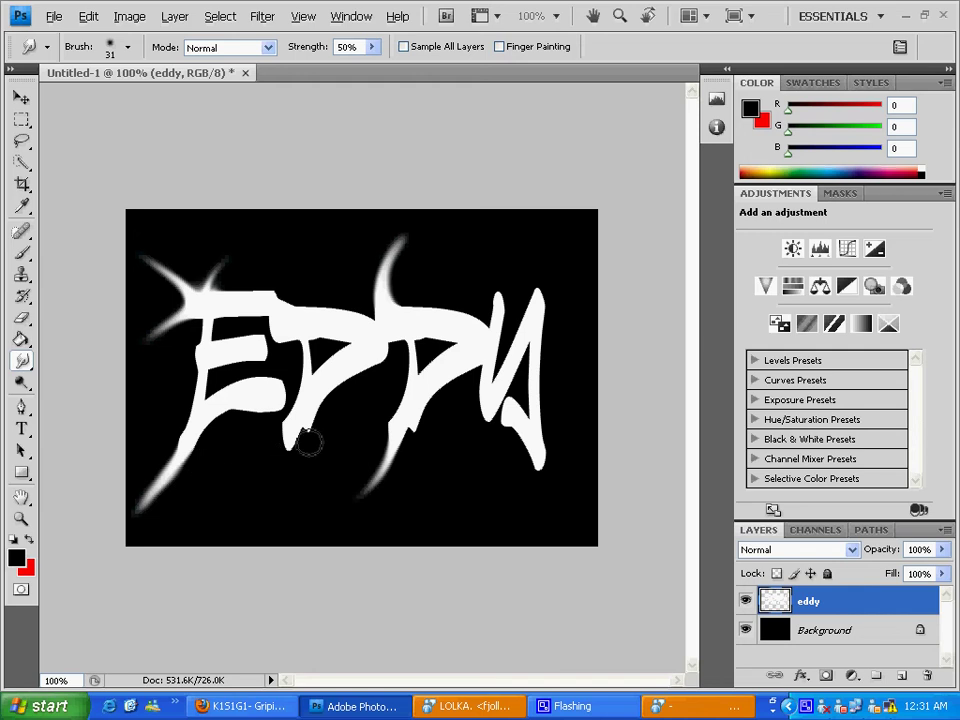
{"action": "left_click_drag", "start_coordinate": [288, 455], "coordinate": [315, 534]}
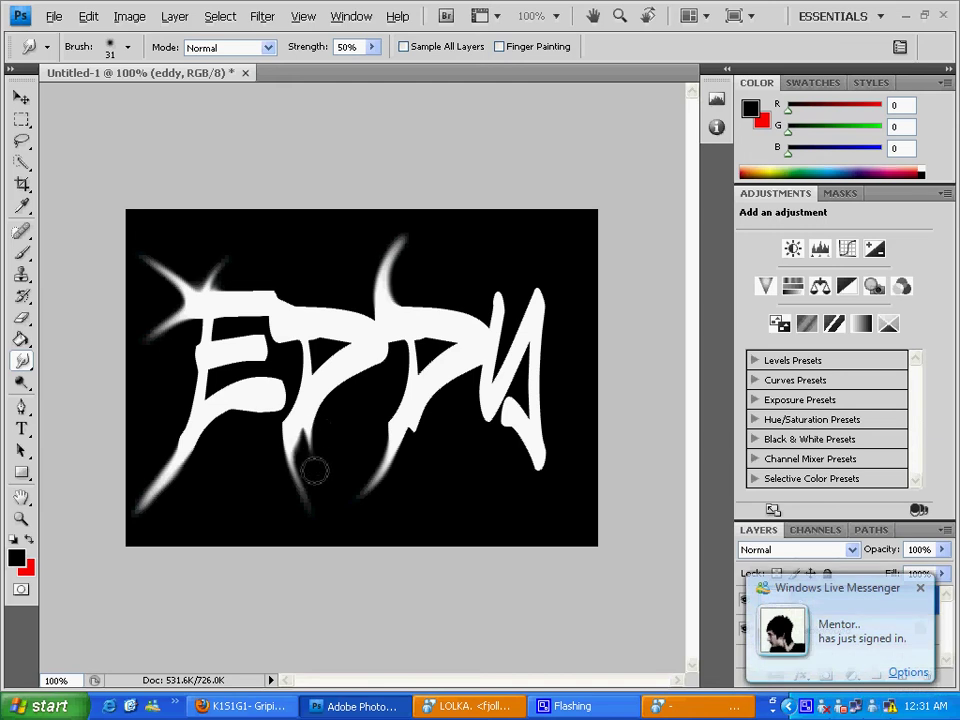
{"action": "mouse_move", "coordinate": [305, 455]}
{"action": "left_mouse_down"}
{"action": "mouse_move", "coordinate": [306, 444]}
{"action": "mouse_move", "coordinate": [318, 485]}
{"action": "left_mouse_up"}
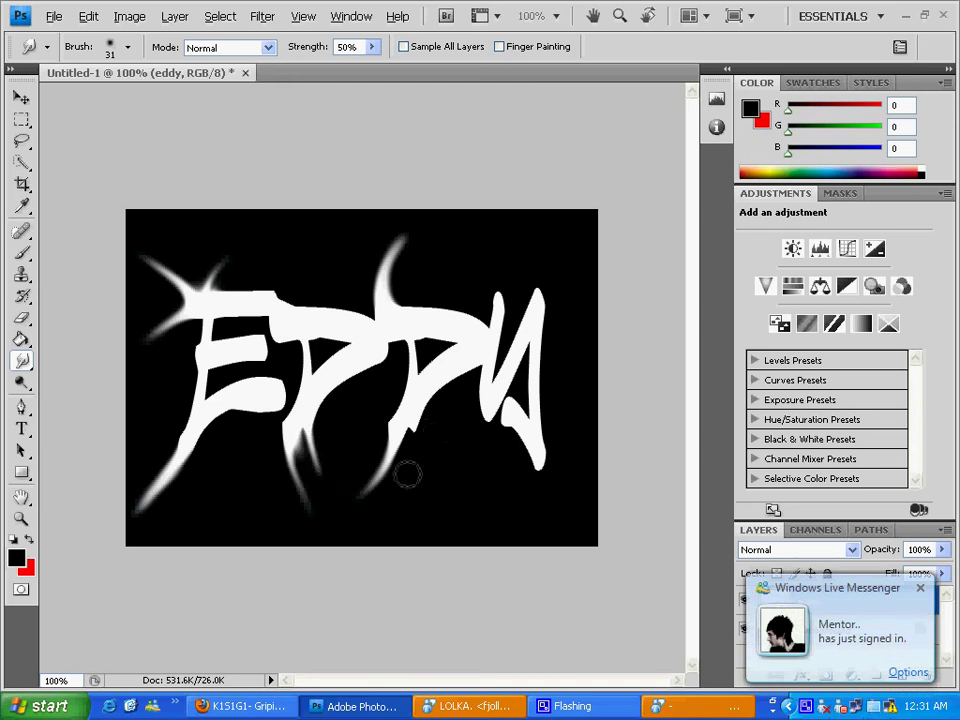
{"action": "mouse_move", "coordinate": [419, 436]}
{"action": "left_mouse_down"}
{"action": "mouse_move", "coordinate": [422, 448]}
{"action": "mouse_move", "coordinate": [407, 429]}
{"action": "mouse_move", "coordinate": [420, 461]}
{"action": "mouse_move", "coordinate": [412, 445]}
{"action": "left_mouse_up"}
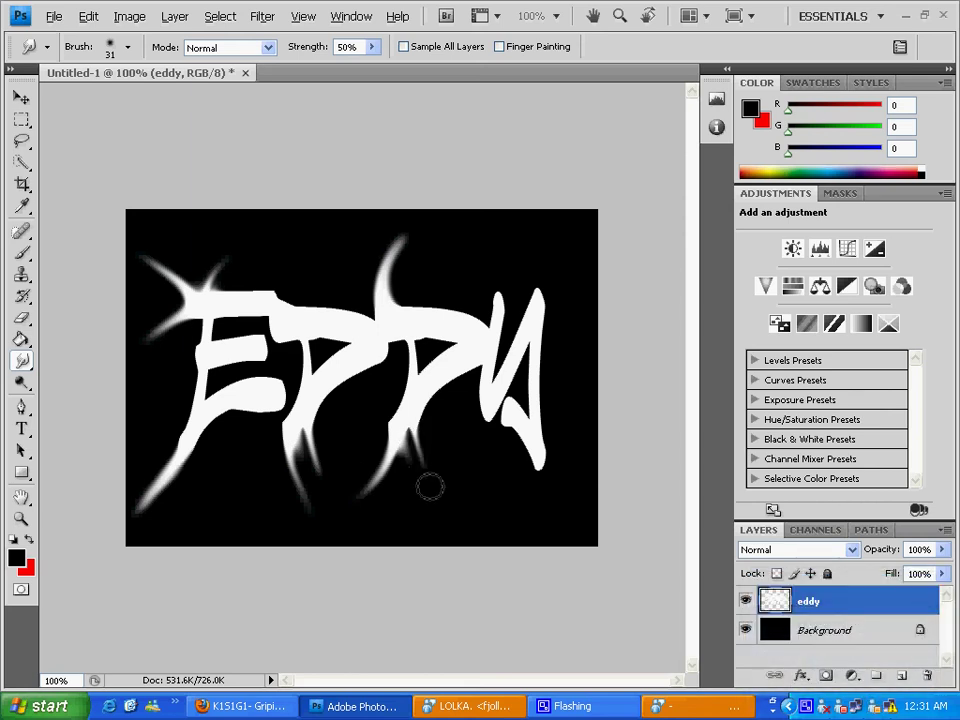
Step: Smudge curved spikes from the last letter's lower tail, both upper tips and the hook at its lower left
{"action": "left_click_drag", "start_coordinate": [543, 464], "coordinate": [566, 549]}
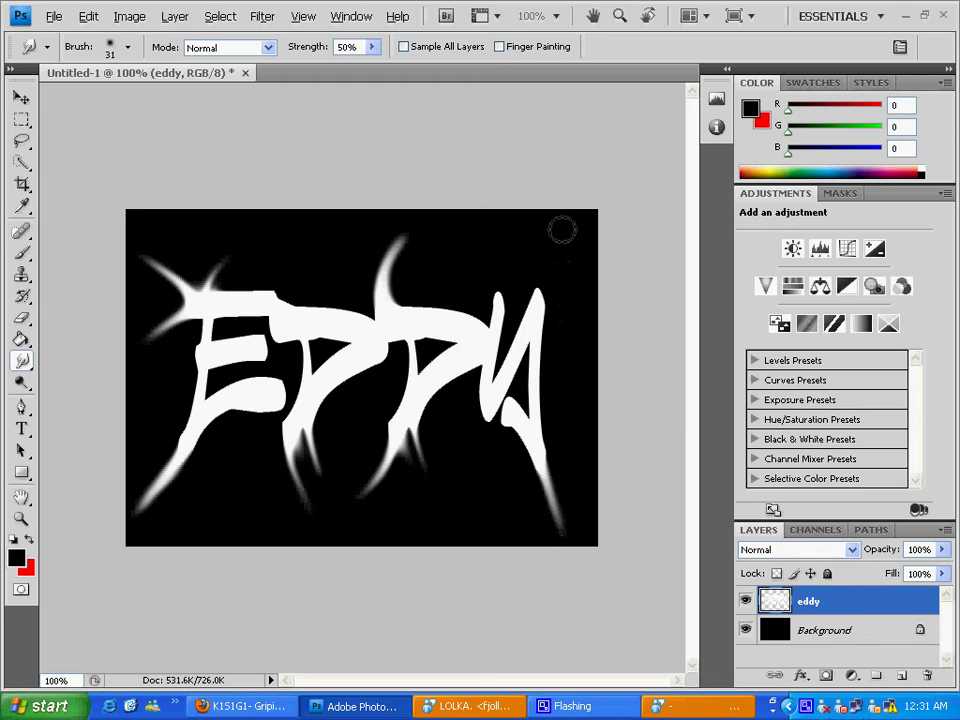
{"action": "mouse_move", "coordinate": [537, 294]}
{"action": "left_mouse_down"}
{"action": "mouse_move", "coordinate": [573, 271]}
{"action": "mouse_move", "coordinate": [560, 289]}
{"action": "mouse_move", "coordinate": [606, 238]}
{"action": "mouse_move", "coordinate": [536, 303]}
{"action": "mouse_move", "coordinate": [551, 269]}
{"action": "mouse_move", "coordinate": [593, 251]}
{"action": "mouse_move", "coordinate": [563, 277]}
{"action": "mouse_move", "coordinate": [563, 259]}
{"action": "mouse_move", "coordinate": [594, 243]}
{"action": "left_mouse_up"}
{"action": "mouse_move", "coordinate": [501, 298]}
{"action": "left_mouse_down"}
{"action": "mouse_move", "coordinate": [489, 248]}
{"action": "mouse_move", "coordinate": [497, 291]}
{"action": "mouse_move", "coordinate": [494, 263]}
{"action": "mouse_move", "coordinate": [467, 230]}
{"action": "mouse_move", "coordinate": [483, 267]}
{"action": "mouse_move", "coordinate": [450, 221]}
{"action": "left_mouse_up"}
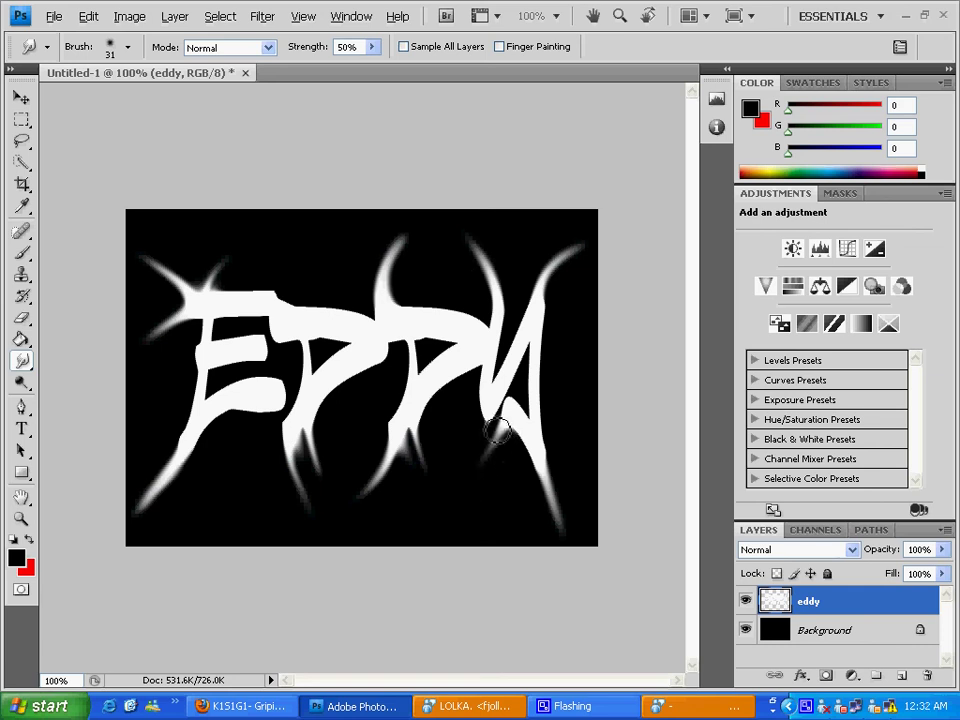
{"action": "mouse_move", "coordinate": [498, 431]}
{"action": "left_mouse_down"}
{"action": "mouse_move", "coordinate": [450, 479]}
{"action": "mouse_move", "coordinate": [489, 433]}
{"action": "mouse_move", "coordinate": [474, 458]}
{"action": "mouse_move", "coordinate": [441, 471]}
{"action": "mouse_move", "coordinate": [485, 446]}
{"action": "mouse_move", "coordinate": [411, 479]}
{"action": "mouse_move", "coordinate": [480, 462]}
{"action": "left_mouse_up"}
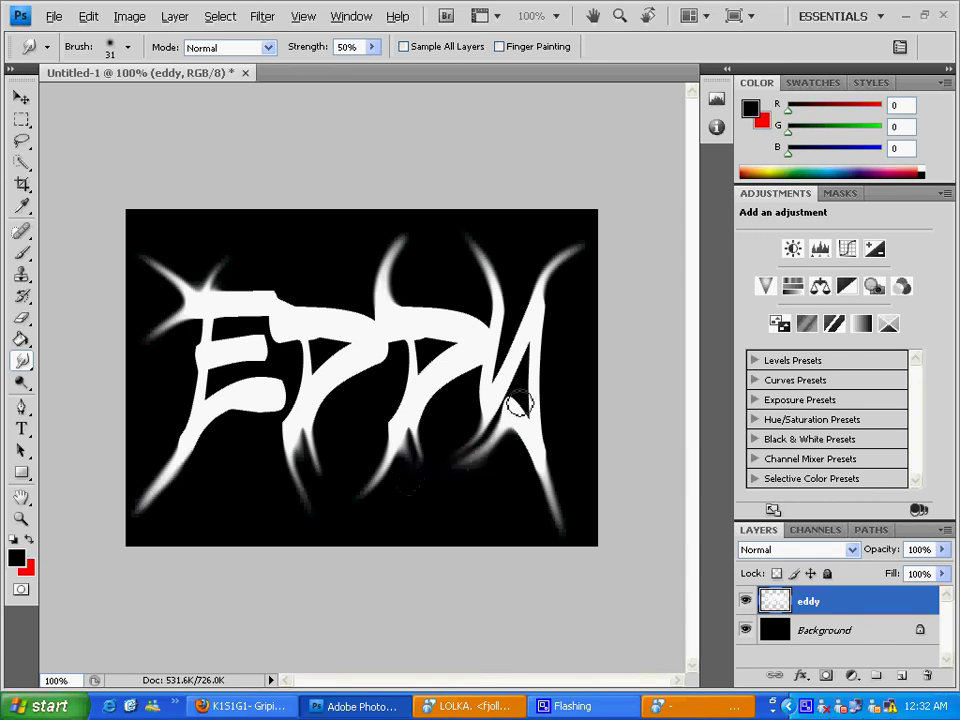
Step: Reduce the Smudge brush to 17 px and smudge small tips along the letters' inner edges and inside the two middle letters' openings
{"action": "right_click", "coordinate": [513, 402]}
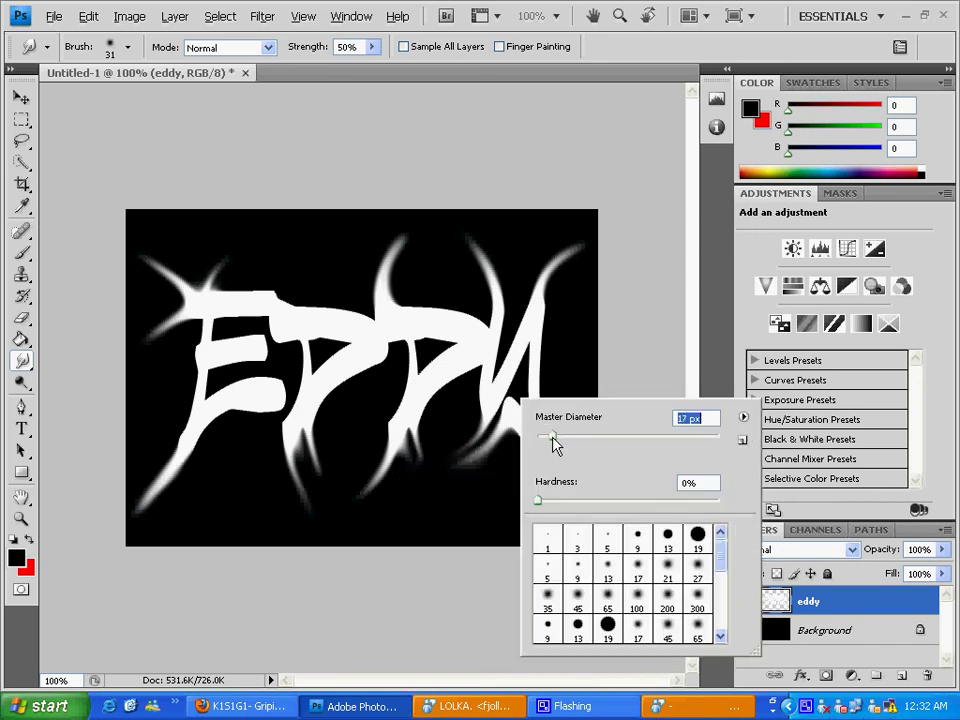
{"action": "left_click", "coordinate": [521, 403]}
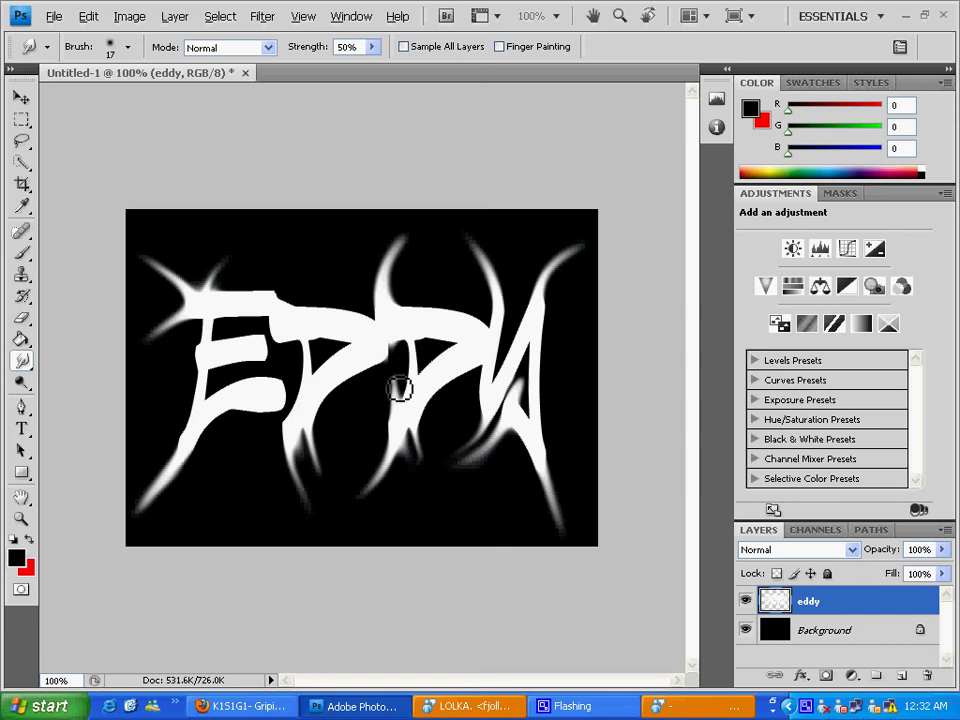
{"action": "left_click_drag", "start_coordinate": [402, 357], "coordinate": [400, 386]}
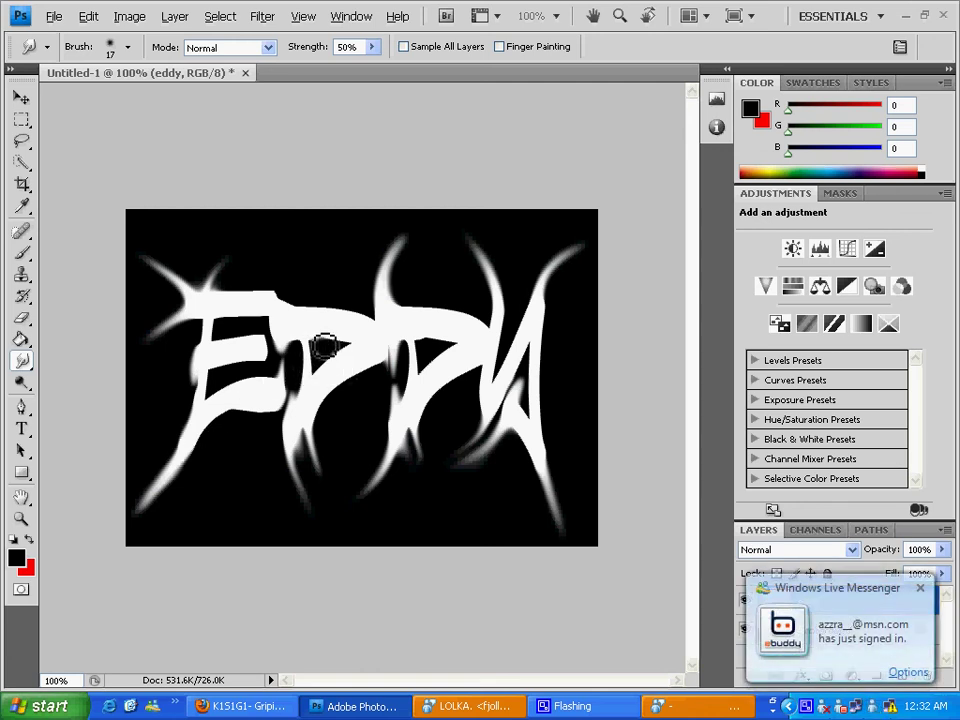
{"action": "left_click_drag", "start_coordinate": [324, 343], "coordinate": [328, 364]}
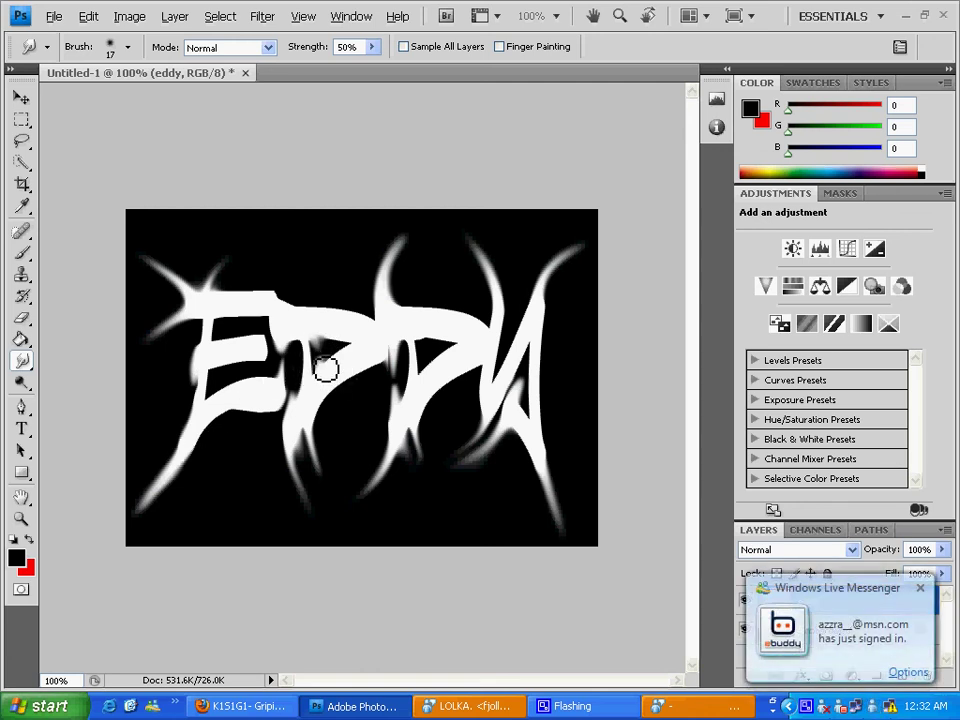
{"action": "mouse_move", "coordinate": [431, 345]}
{"action": "left_mouse_down"}
{"action": "mouse_move", "coordinate": [439, 347]}
{"action": "mouse_move", "coordinate": [434, 374]}
{"action": "left_mouse_up"}
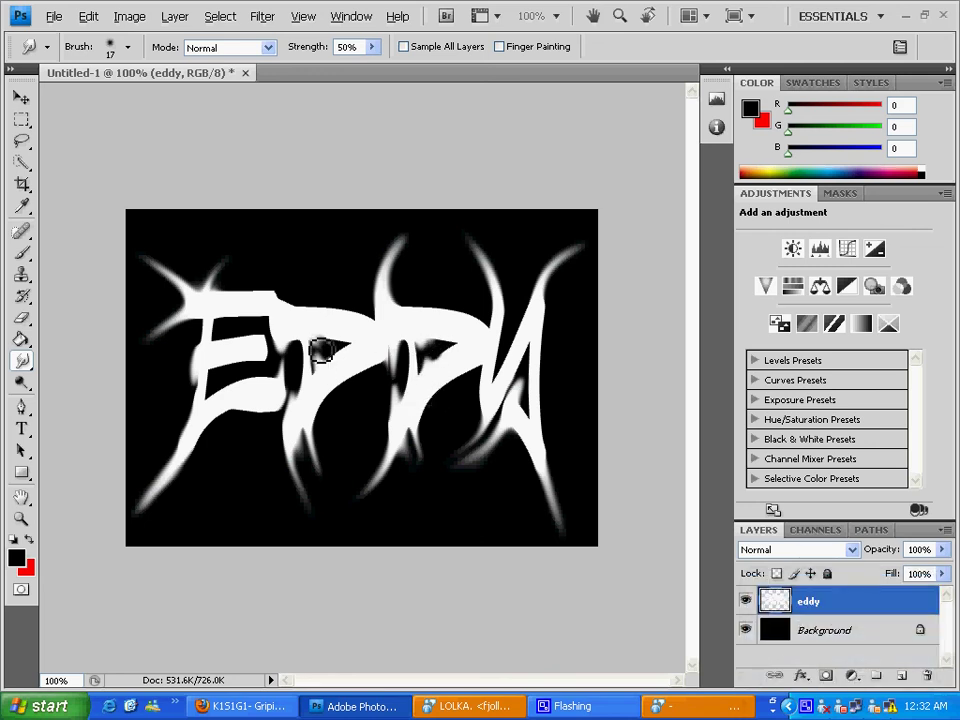
Step: Enlarge the Smudge brush to 31 px and pull a long spike up and outward from the first letter's upper-right corner
{"action": "right_click", "coordinate": [300, 303]}
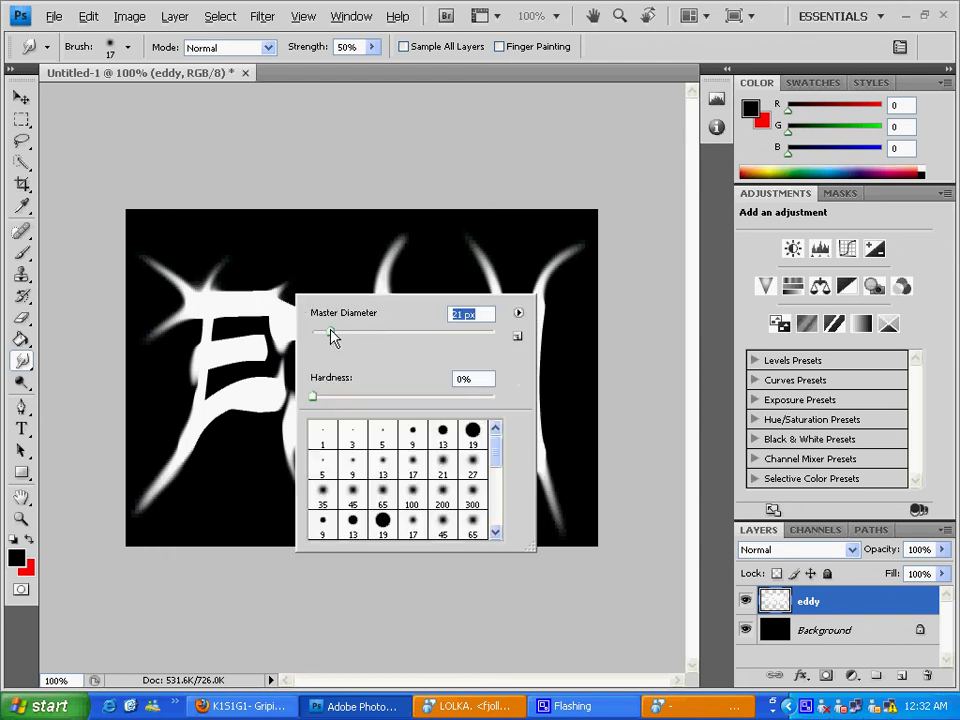
{"action": "key", "text": "Return"}
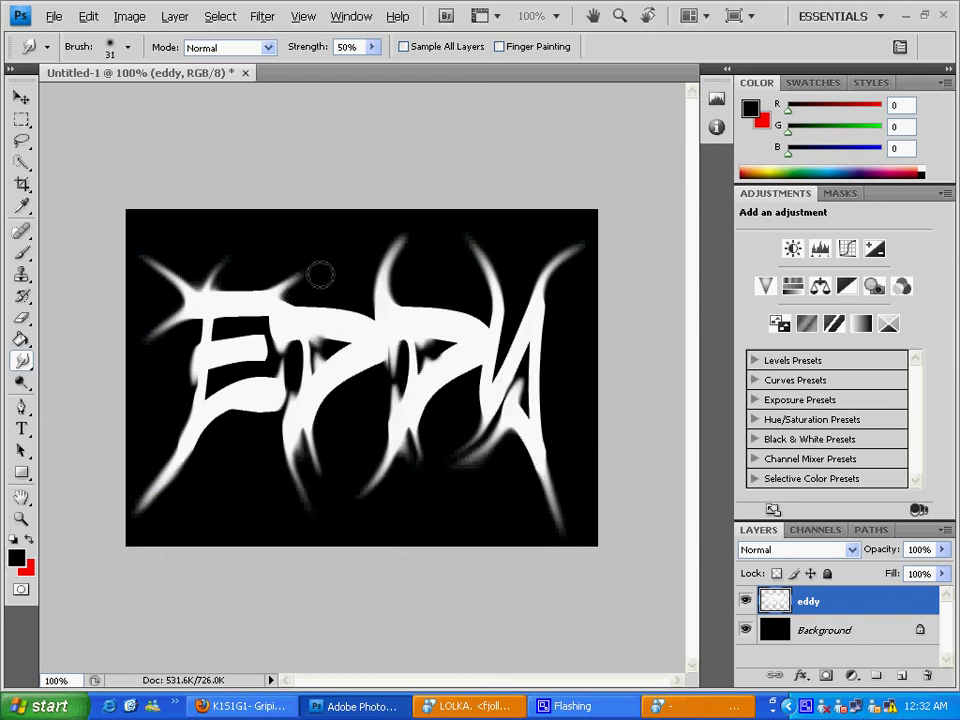
{"action": "left_click_drag", "start_coordinate": [296, 288], "coordinate": [356, 270]}
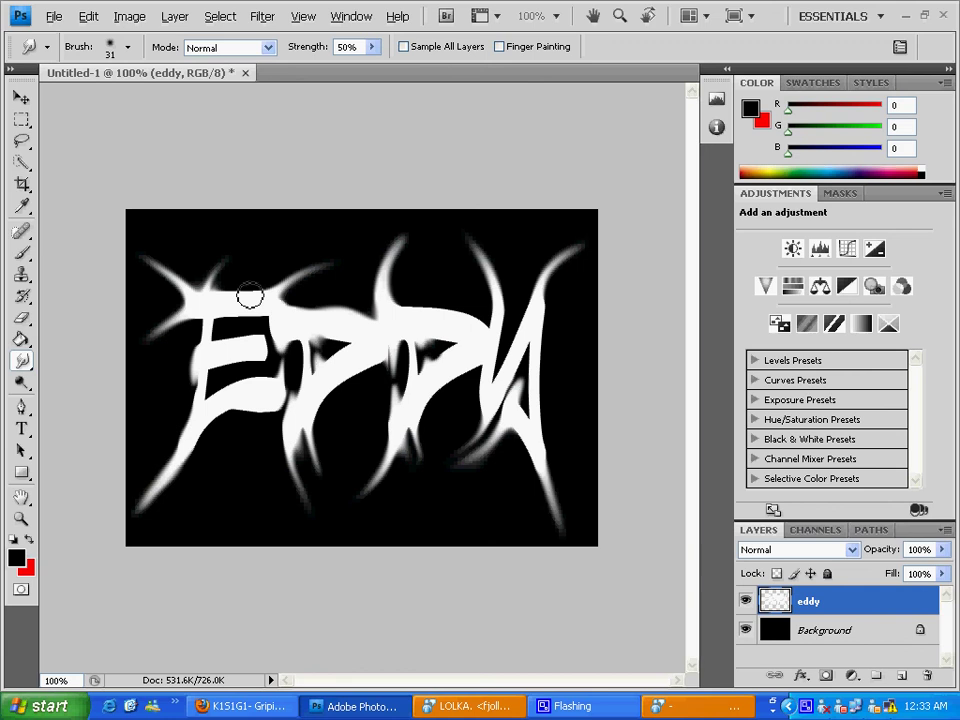
Step: Add a Color Balance adjustment layer with Preserve Luminosity off and set its shadows to Cyan-Red 90 and Yellow-Blue -90
{"action": "left_click", "coordinate": [850, 677]}
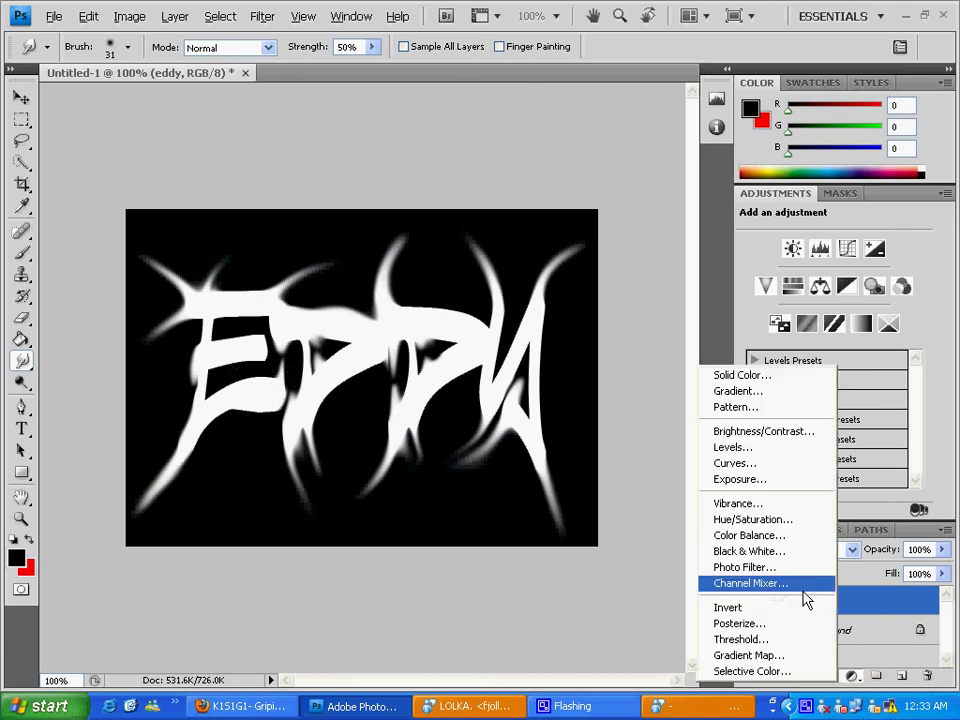
{"action": "left_click", "coordinate": [748, 536]}
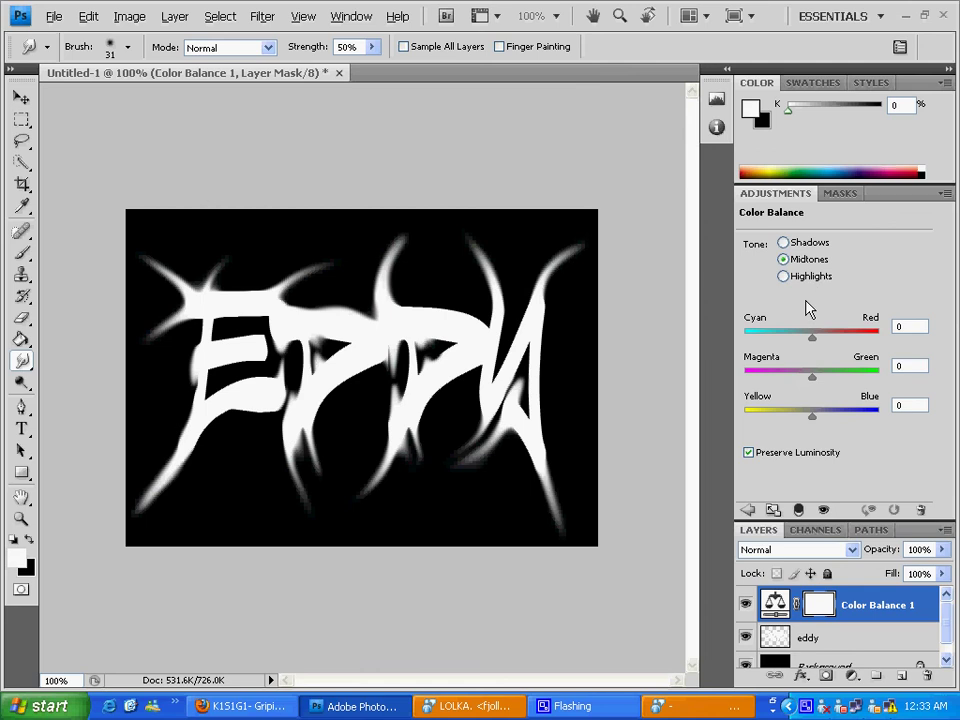
{"action": "left_click", "coordinate": [800, 243]}
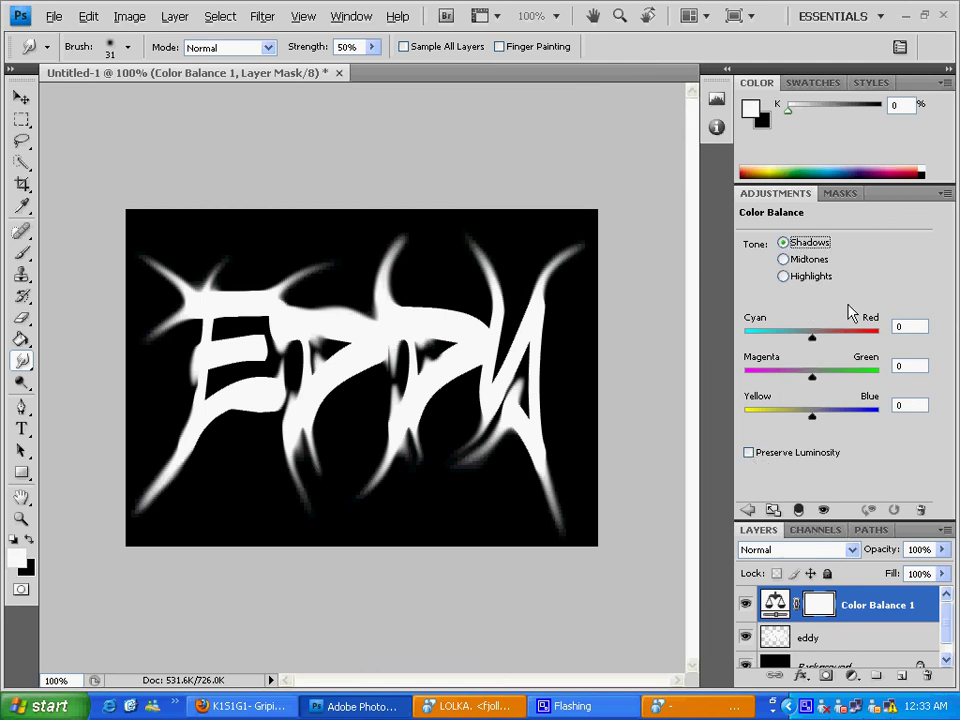
{"action": "left_click", "coordinate": [902, 326]}
{"action": "type", "text": "90"}
{"action": "key", "text": "Tab"}
{"action": "key", "text": "Tab"}
{"action": "type", "text": "-90"}
{"action": "key", "text": "Return"}
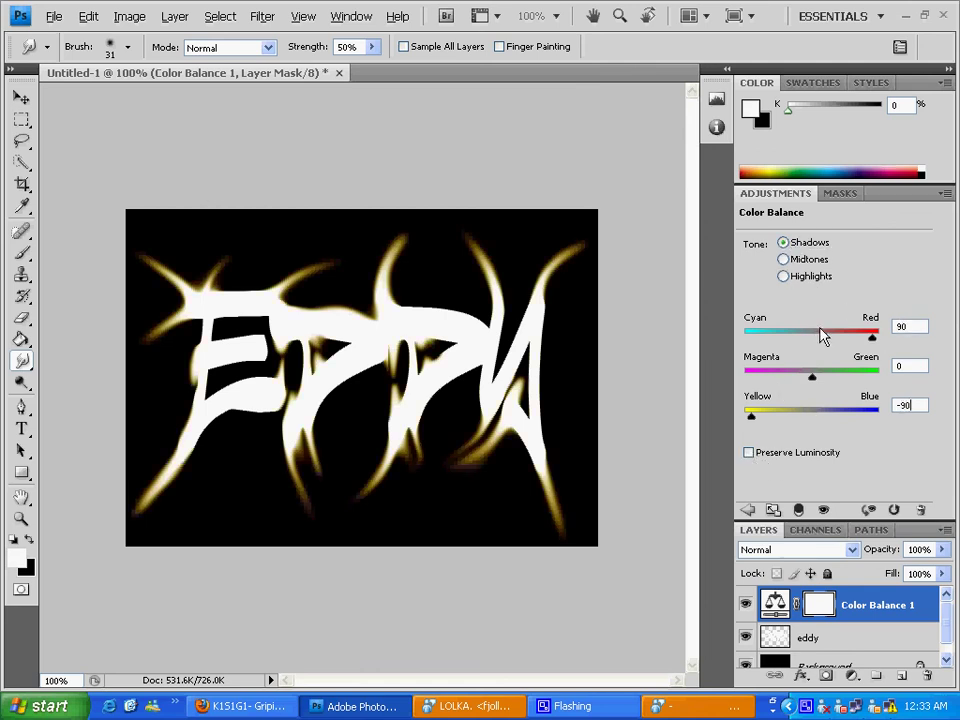
Step: Set the Color Balance midtones to Cyan-Red 90 and Yellow-Blue -90
{"action": "left_click", "coordinate": [786, 260]}
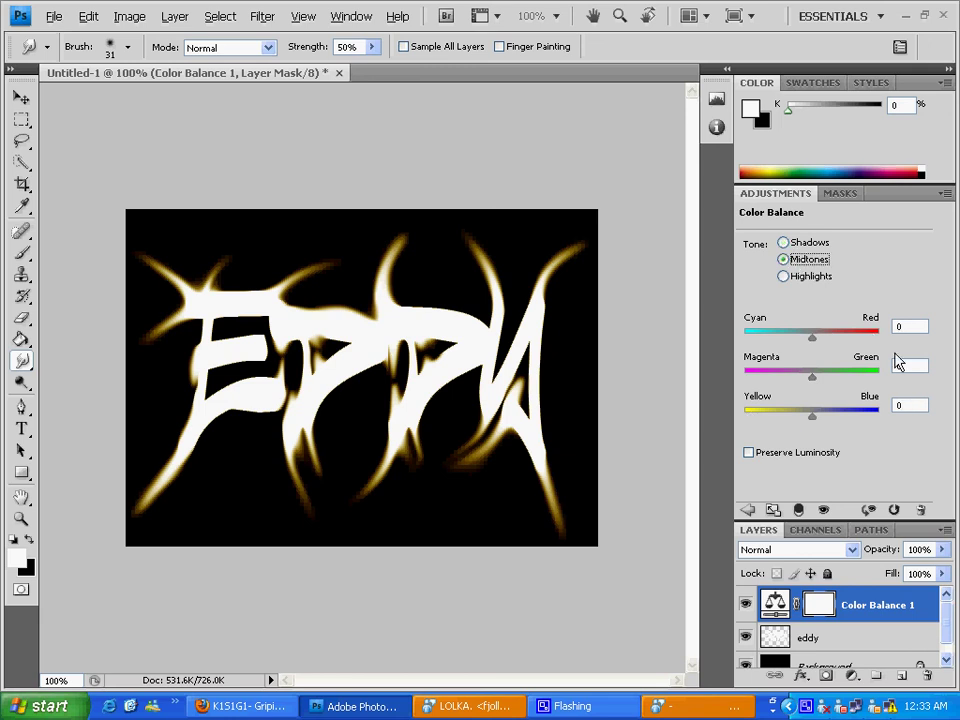
{"action": "left_click_drag", "start_coordinate": [908, 326], "coordinate": [783, 331]}
{"action": "type", "text": "90"}
{"action": "key", "text": "Tab"}
{"action": "key", "text": "Tab"}
{"action": "type", "text": "-98"}
{"action": "key", "text": "Return"}
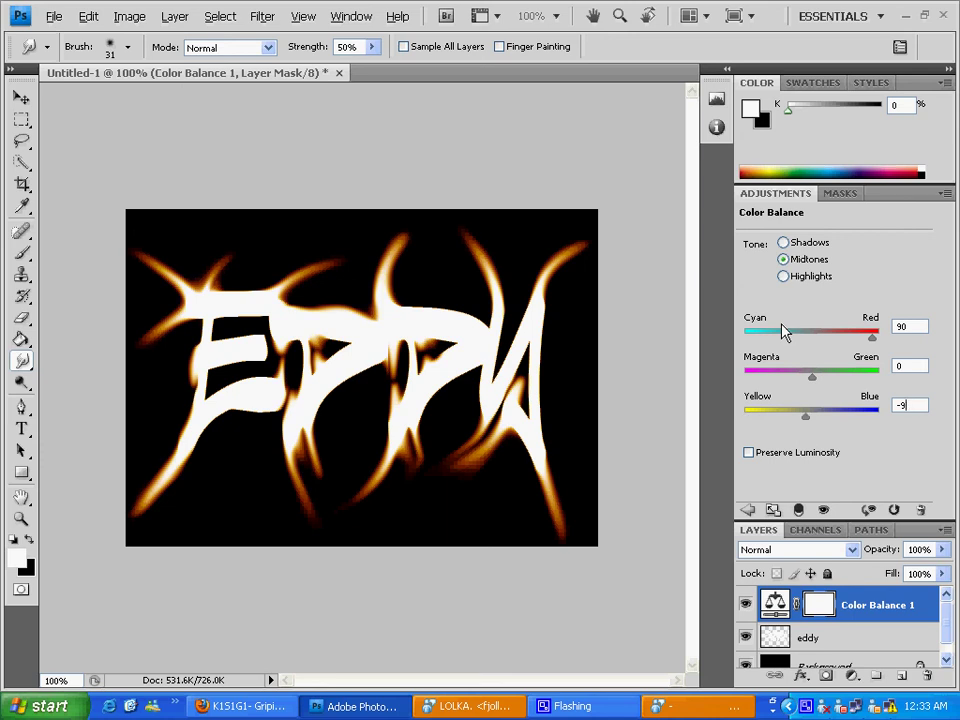
{"action": "key", "text": "BackSpace"}
{"action": "type", "text": "0"}
Step: Set the Color Balance highlights to Cyan-Red 90 and Yellow-Blue -90, and turn on Preserve Luminosity
{"action": "left_click", "coordinate": [808, 279]}
{"action": "type", "text": "90"}
{"action": "key", "text": "Tab"}
{"action": "key", "text": "Tab"}
{"action": "type", "text": "-90"}
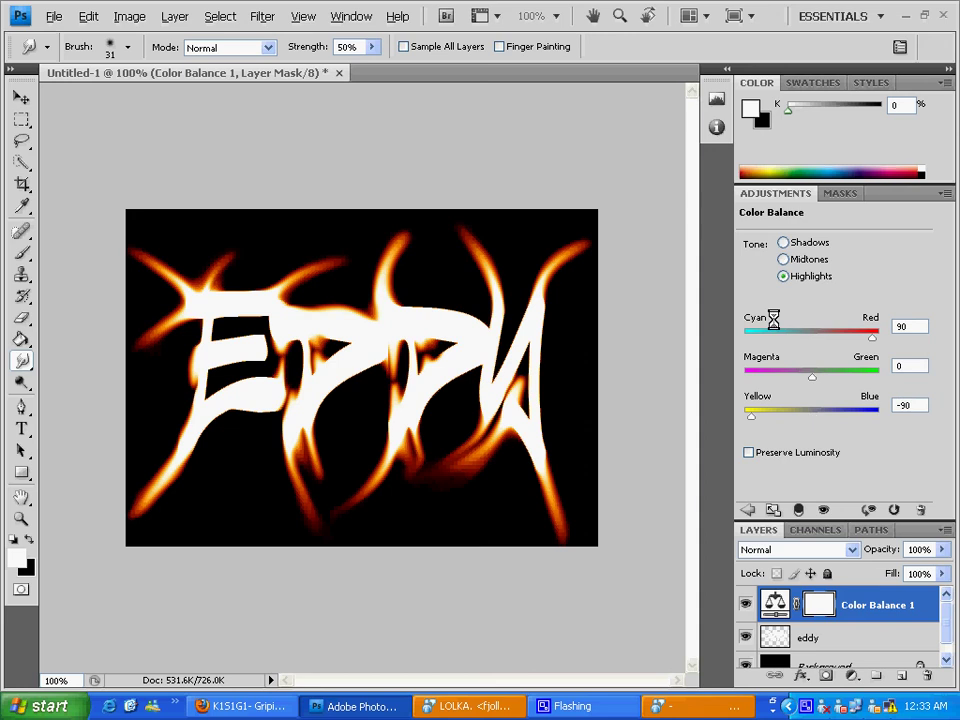
{"action": "left_click", "coordinate": [748, 452]}
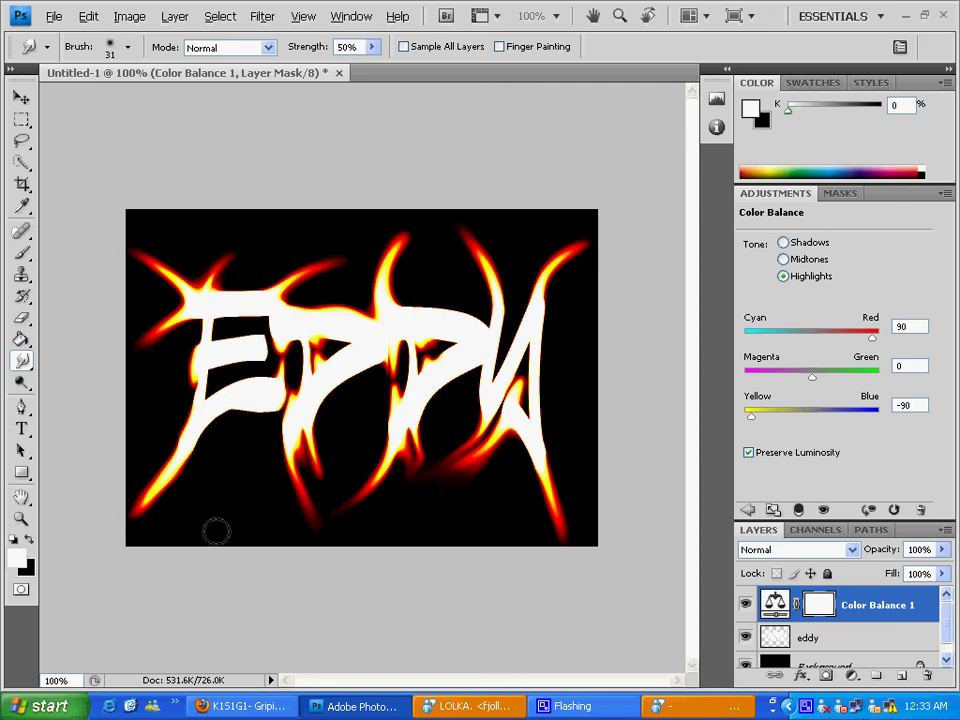
{"action": "right_click", "coordinate": [806, 705]}
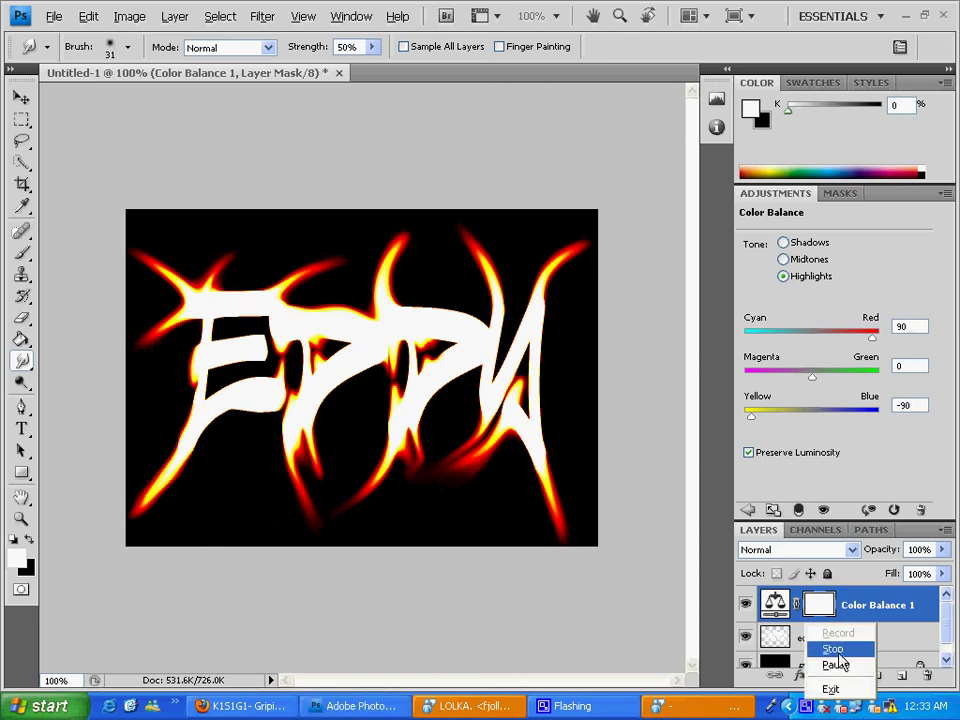